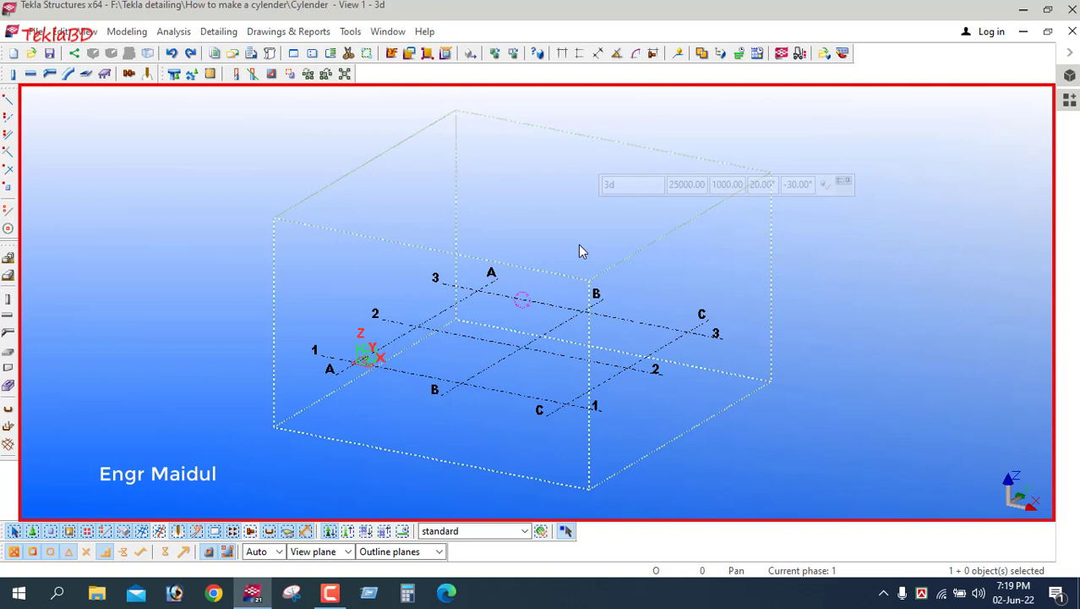
- Search the component catalogue for "radial" and place a Radial Grid with its origin at the intersection of grid lines B and 3
left_click(1070, 99)
left_click(753, 128)
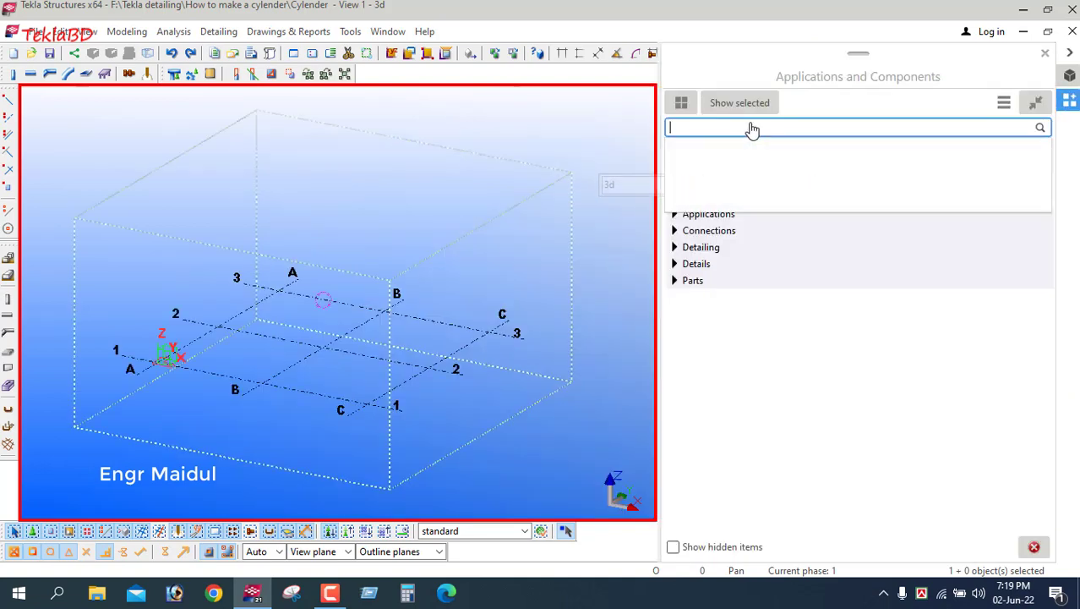
type("rad")
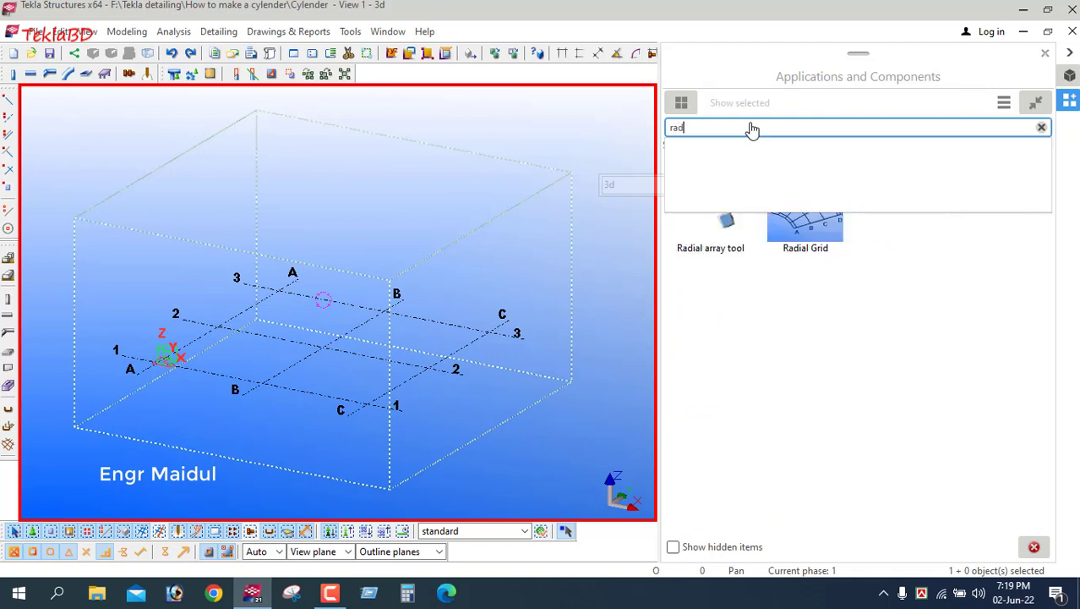
type("ial")
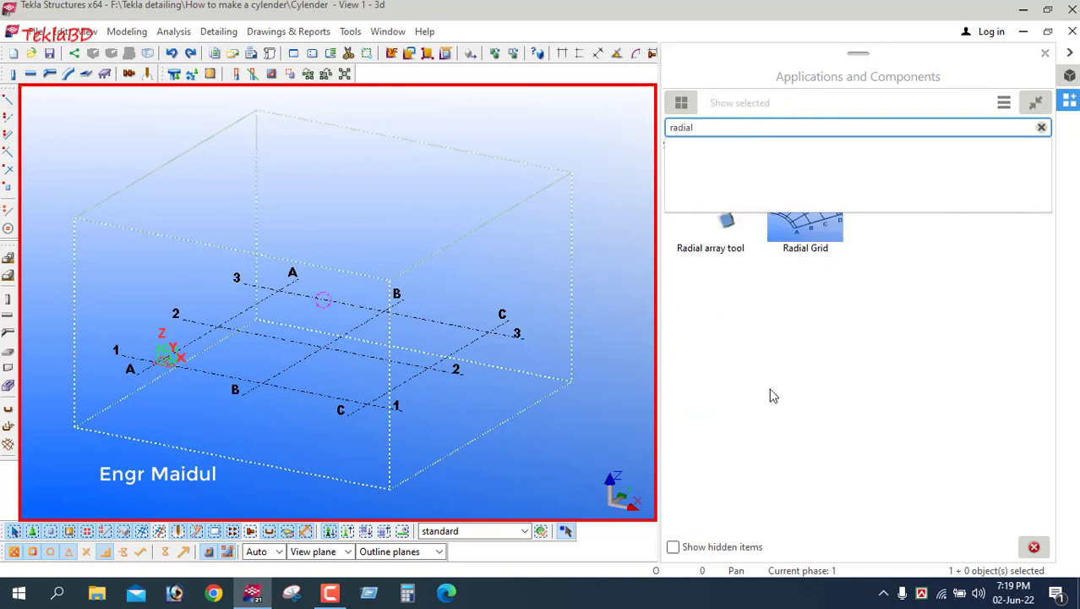
double_click(820, 225)
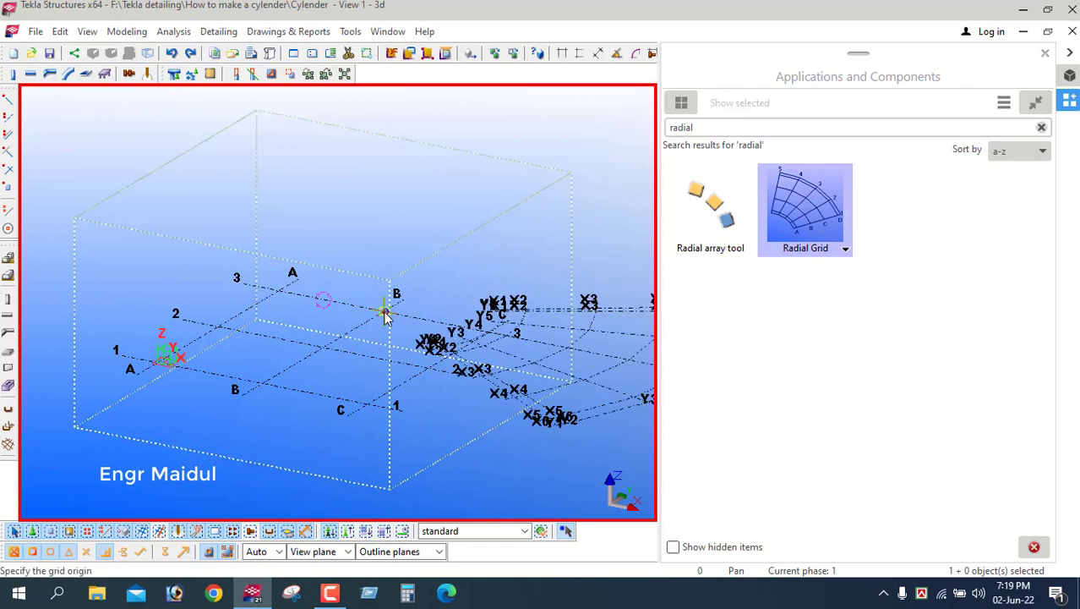
right_click(396, 242)
key("Escape")
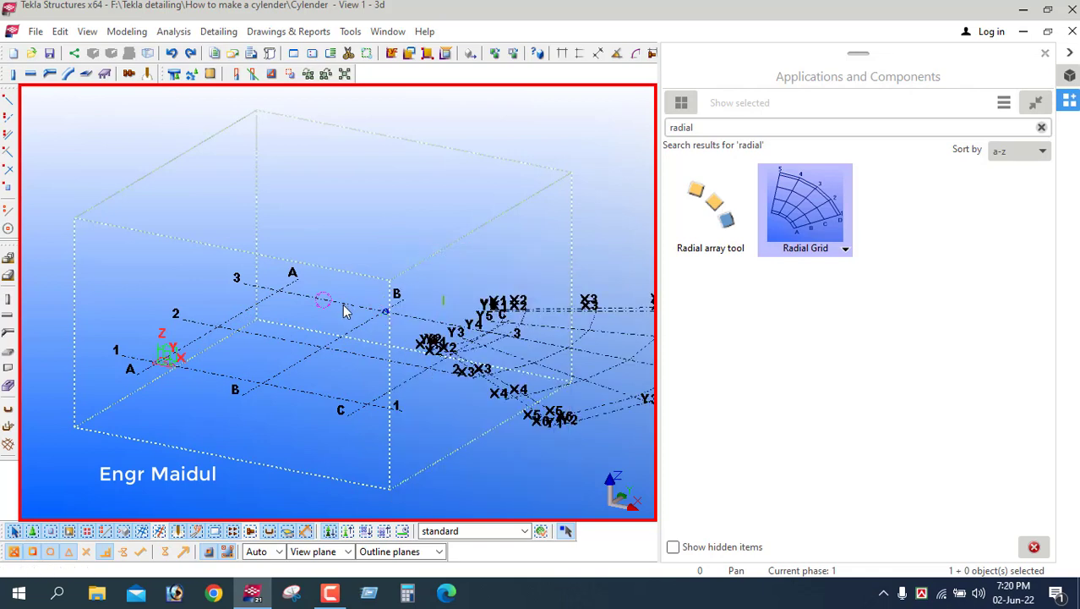
- Delete the original rectangular grid and close the component catalogue
left_click(354, 335)
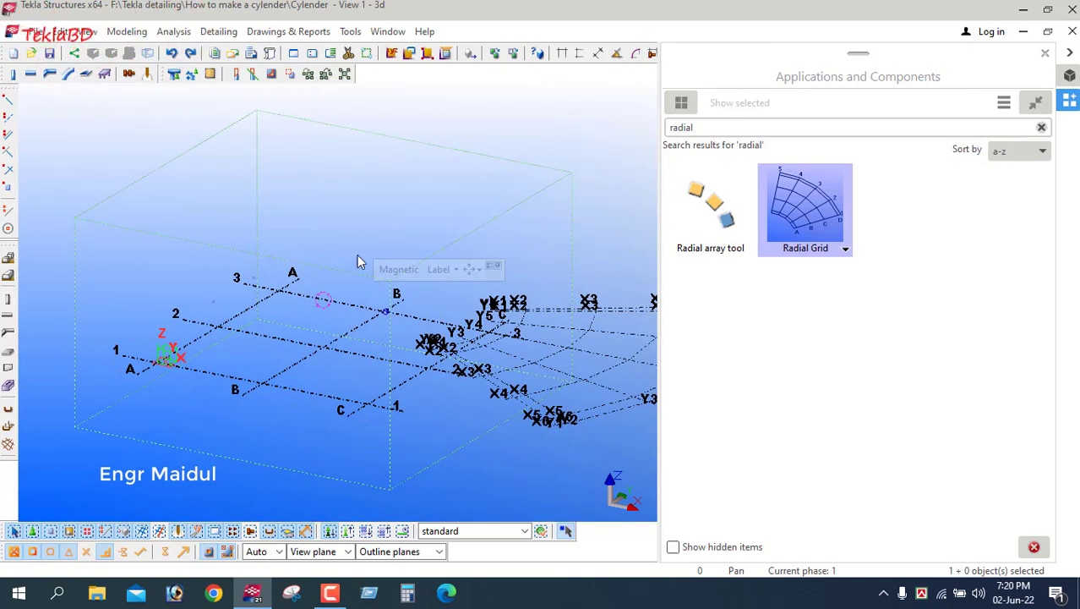
key("Delete")
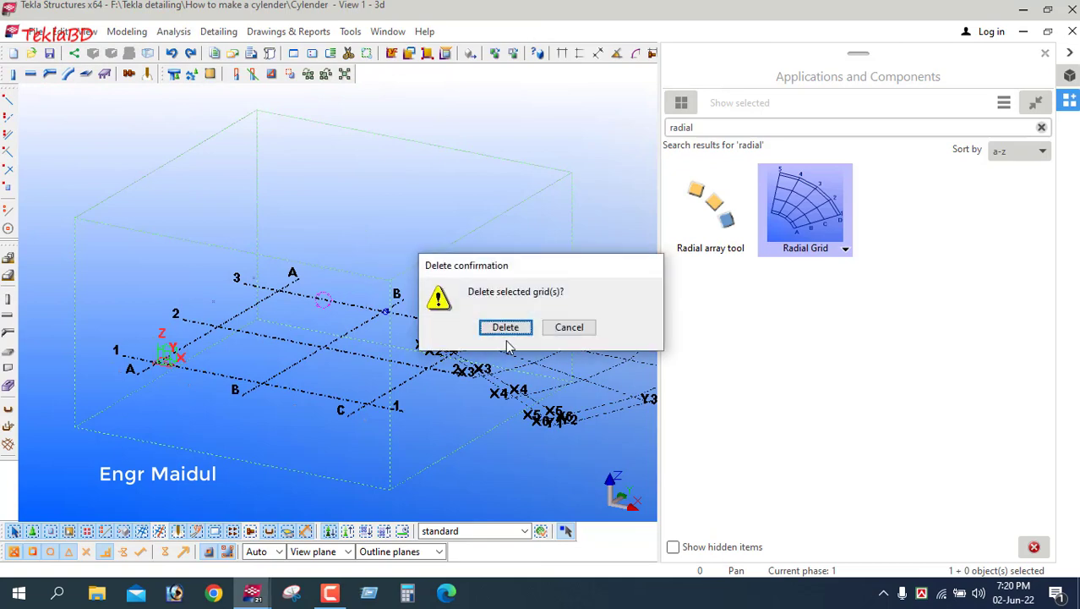
left_click(501, 323)
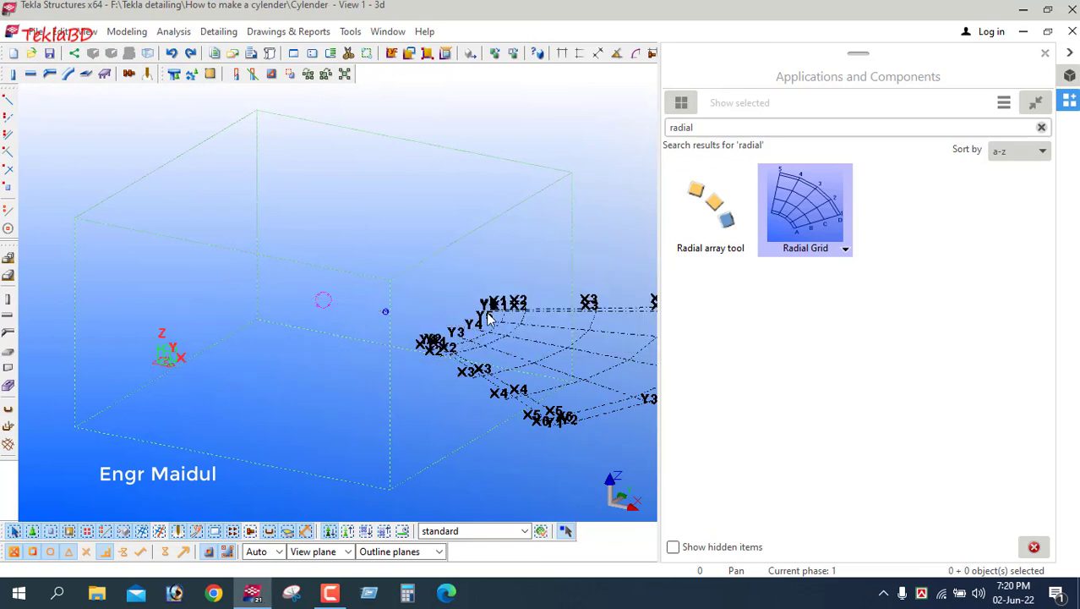
left_click(1045, 53)
- Open the radial grid's properties and set its X coordinates to 0 10000
scroll(285, 266, "down", 4)
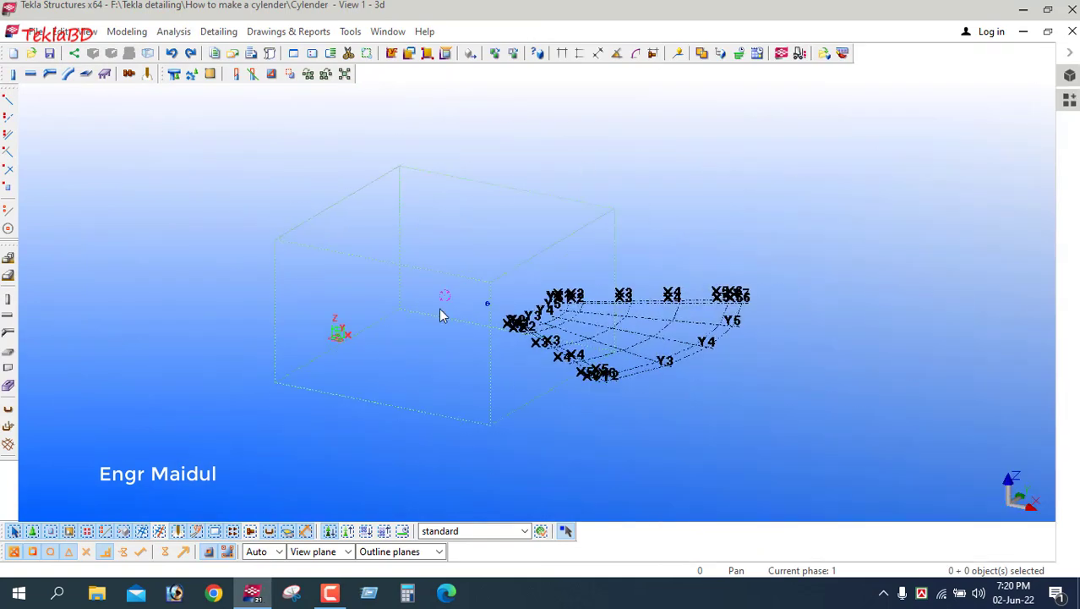
scroll(884, 403, "up", 5)
scroll(523, 324, "up", 3)
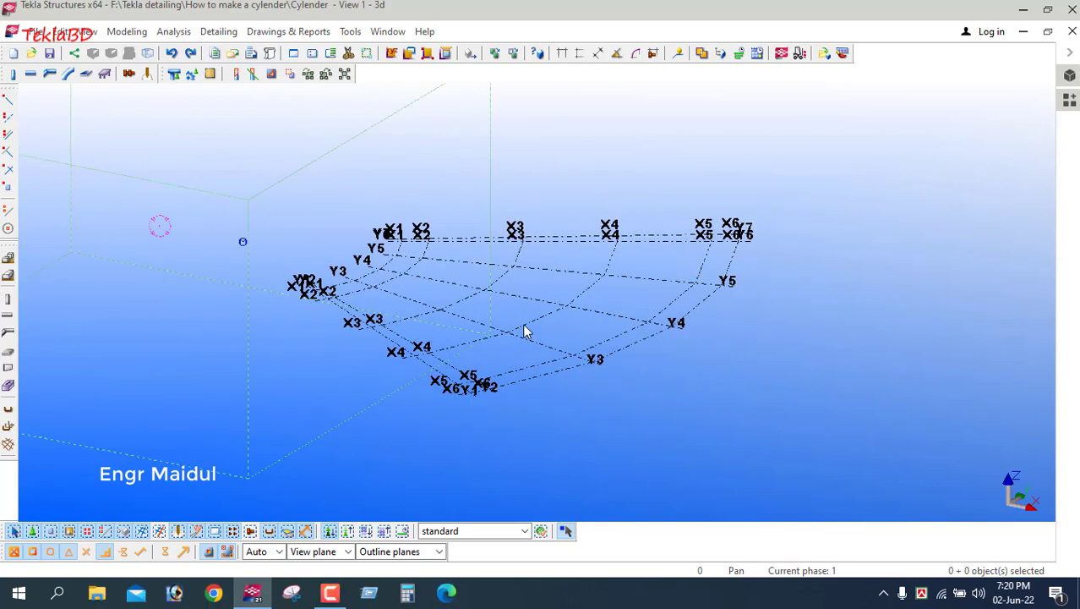
left_click(523, 323)
double_click(525, 322)
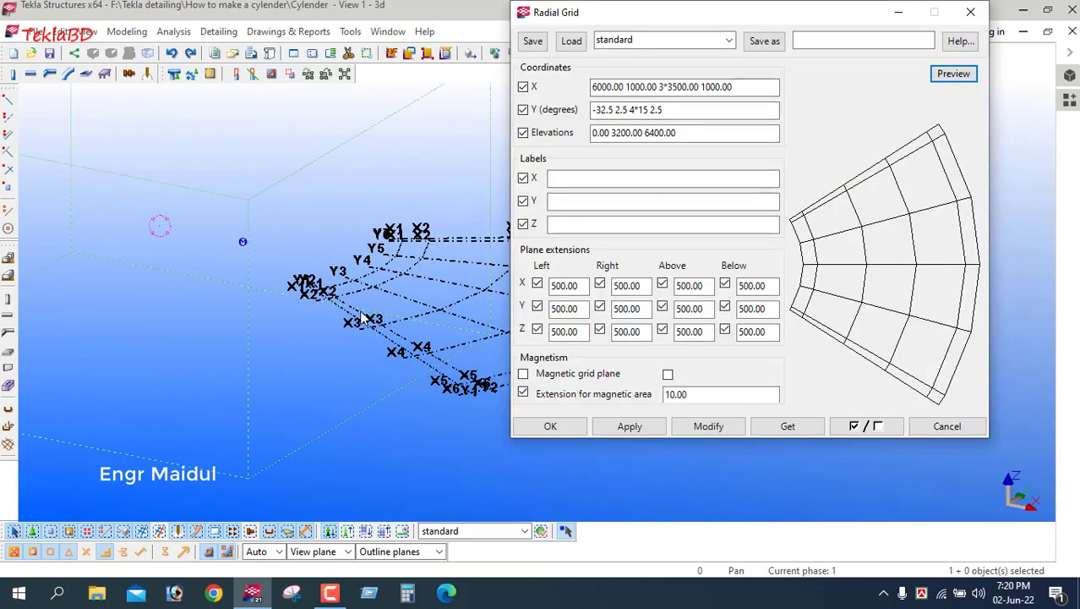
scroll(340, 311, "up", 5)
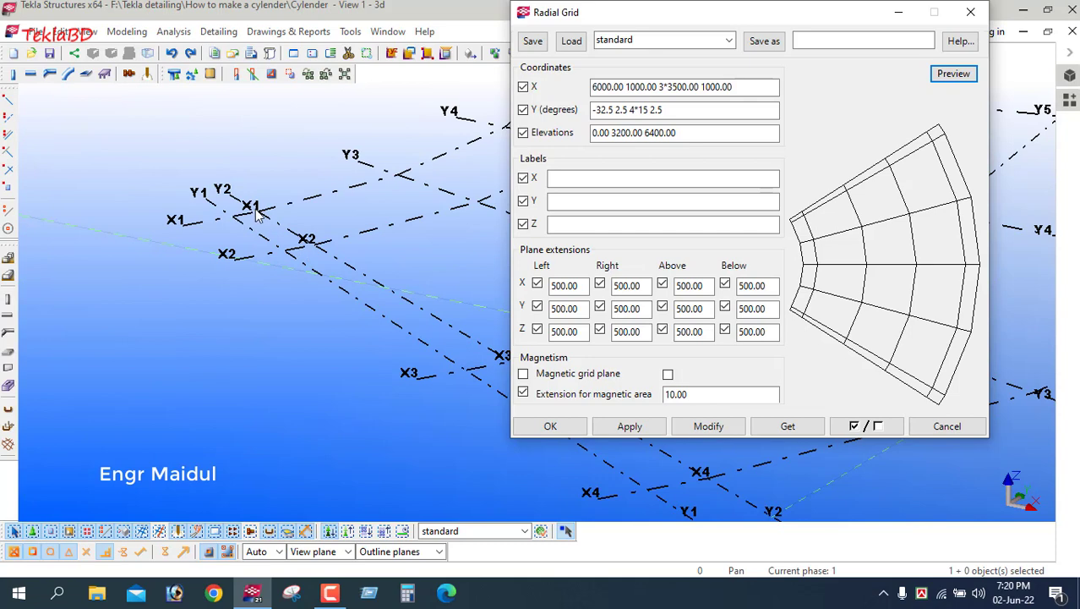
middle_click_drag(463, 336, 297, 331)
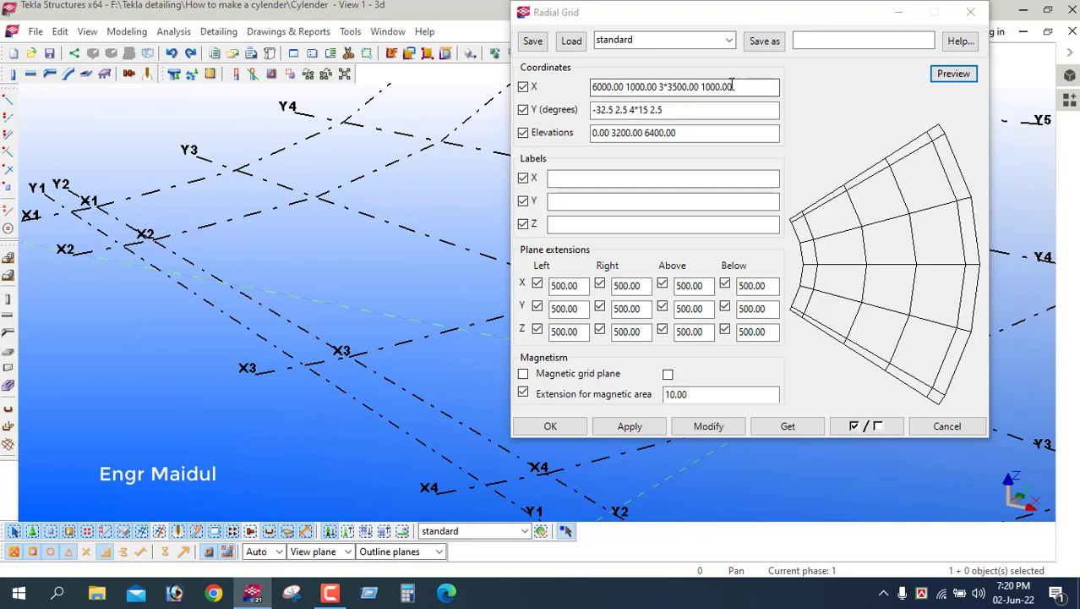
left_click_drag(739, 88, 592, 93)
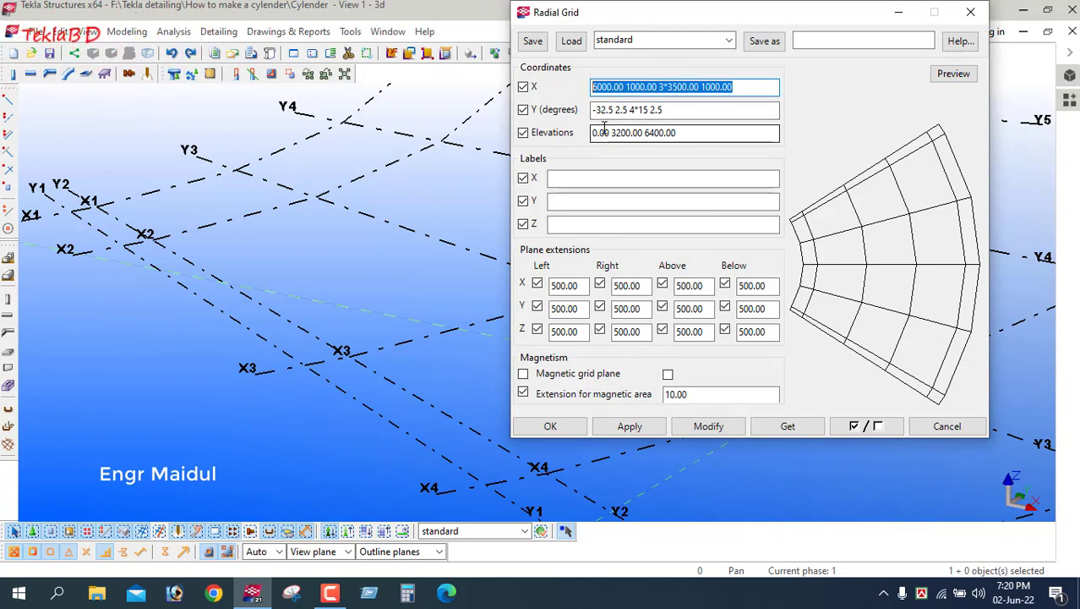
type("1")
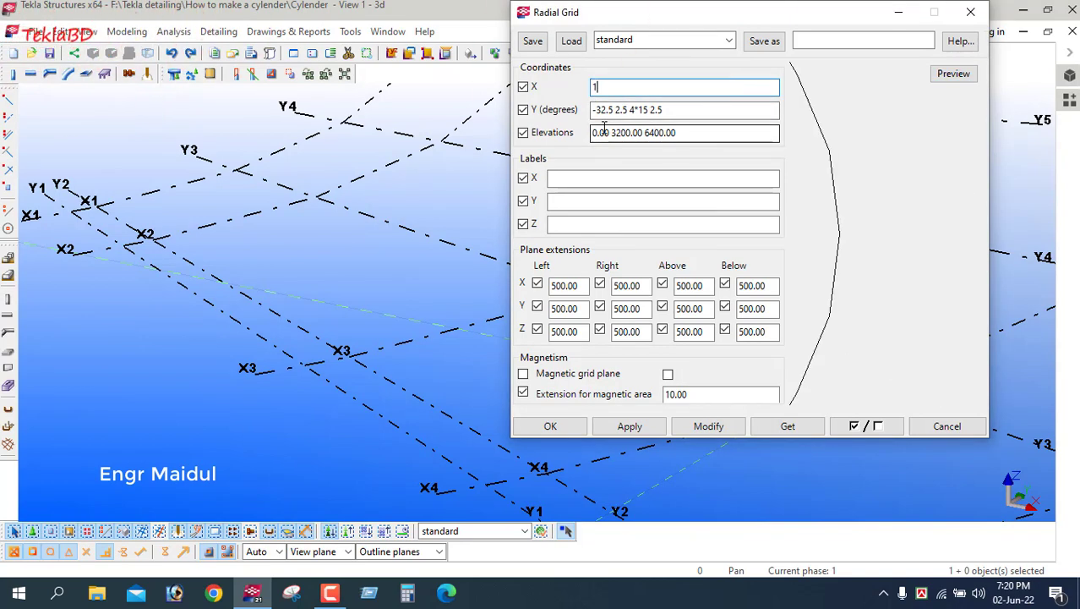
type("0000")
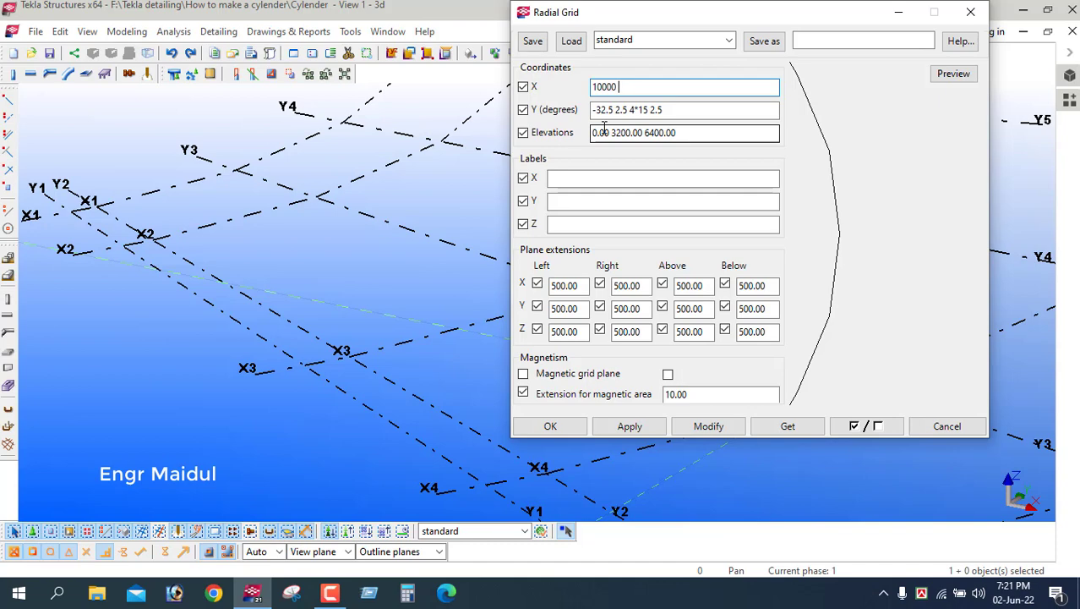
key("Home")
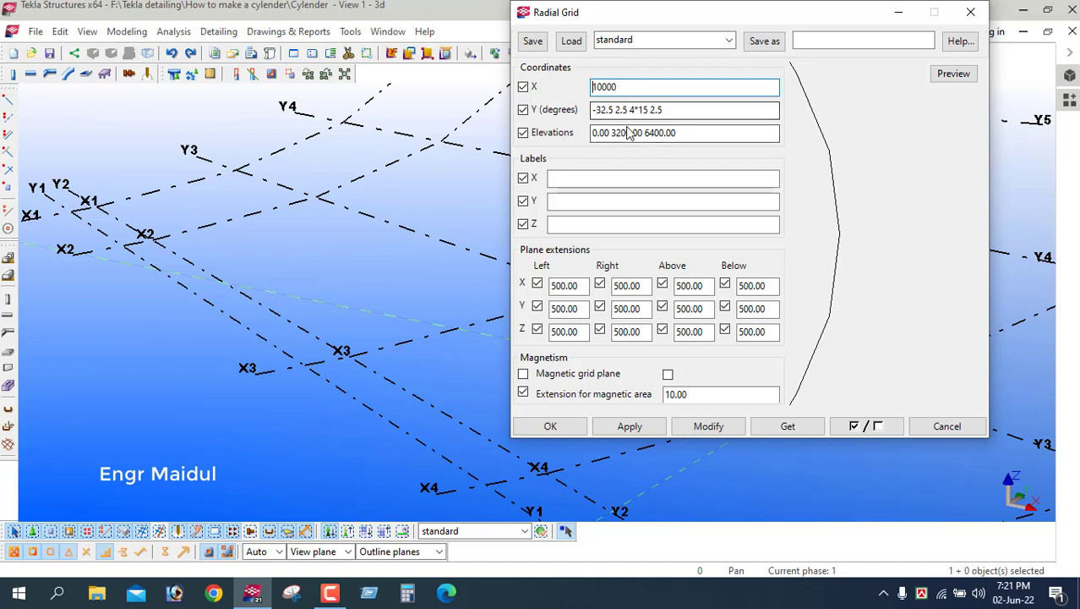
type("0")
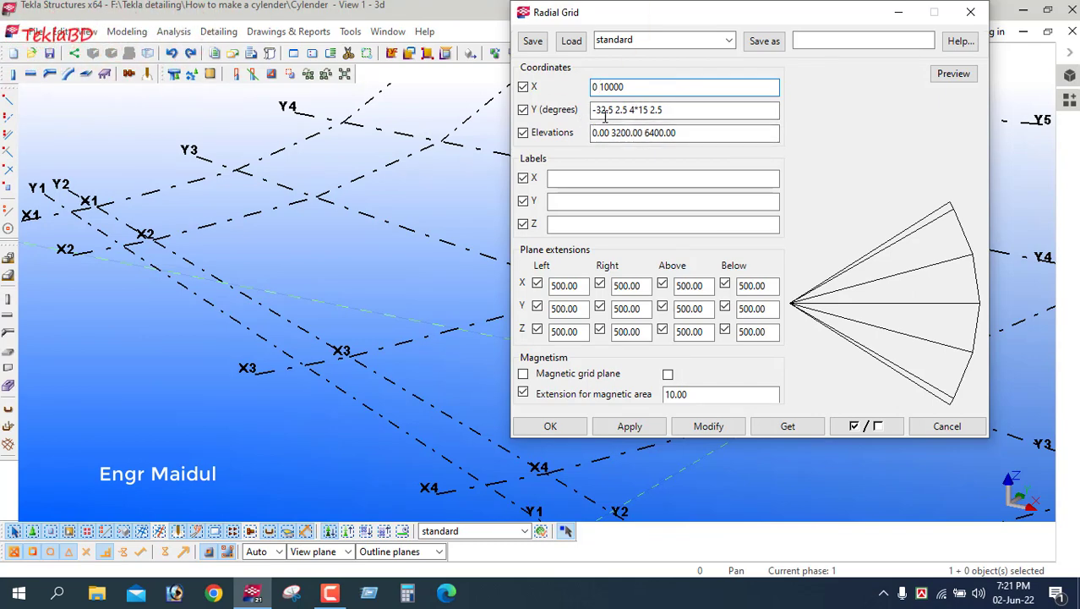
- Try to set the radial grid's Y coordinates in degrees to 0 11.25*31
left_click_drag(666, 112, 591, 111)
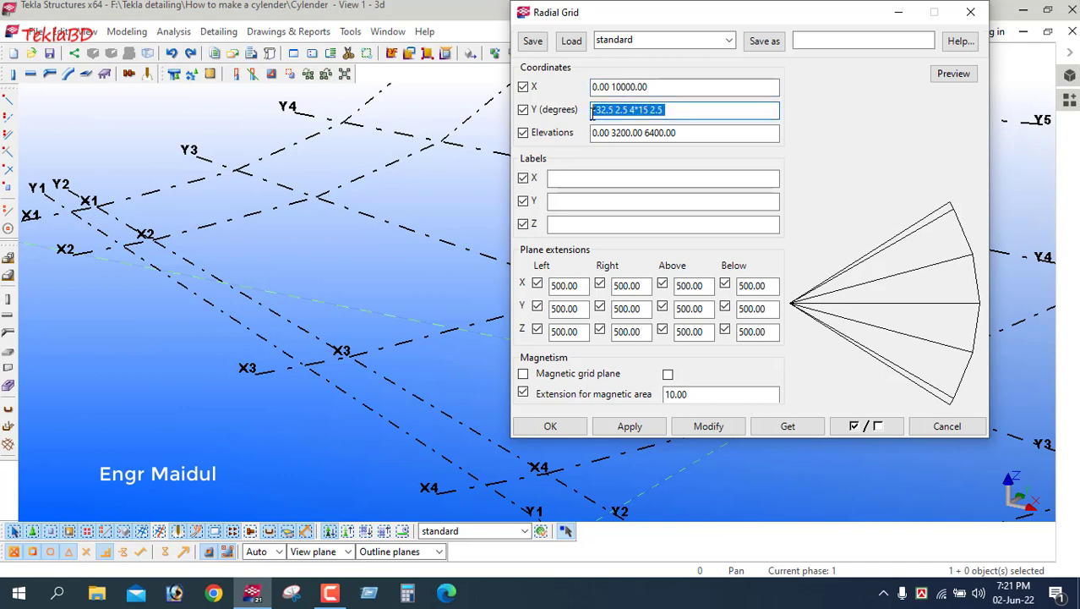
type("0")
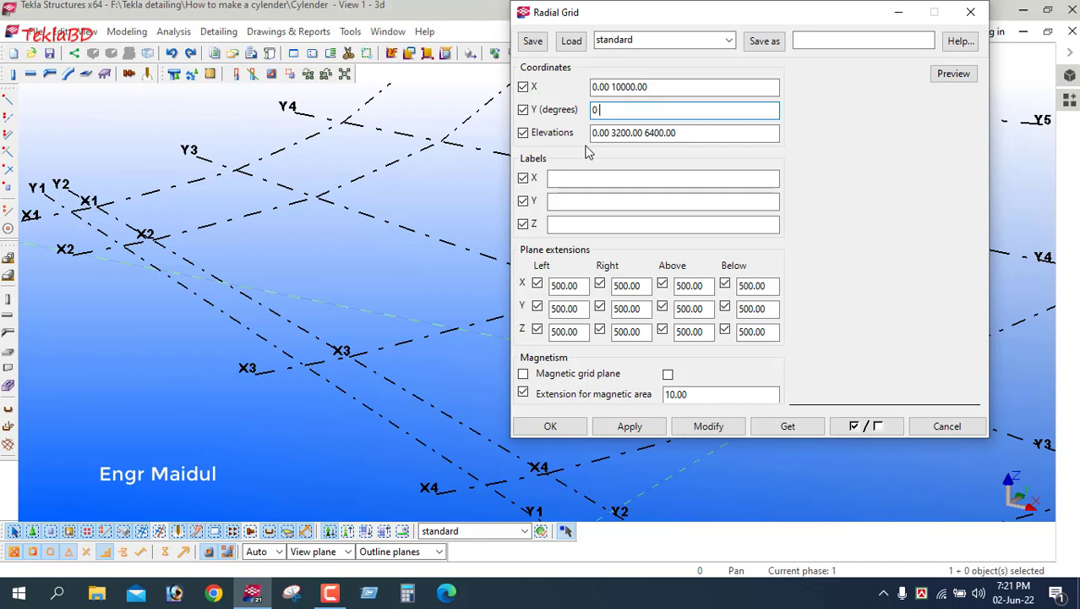
type(" 22.")
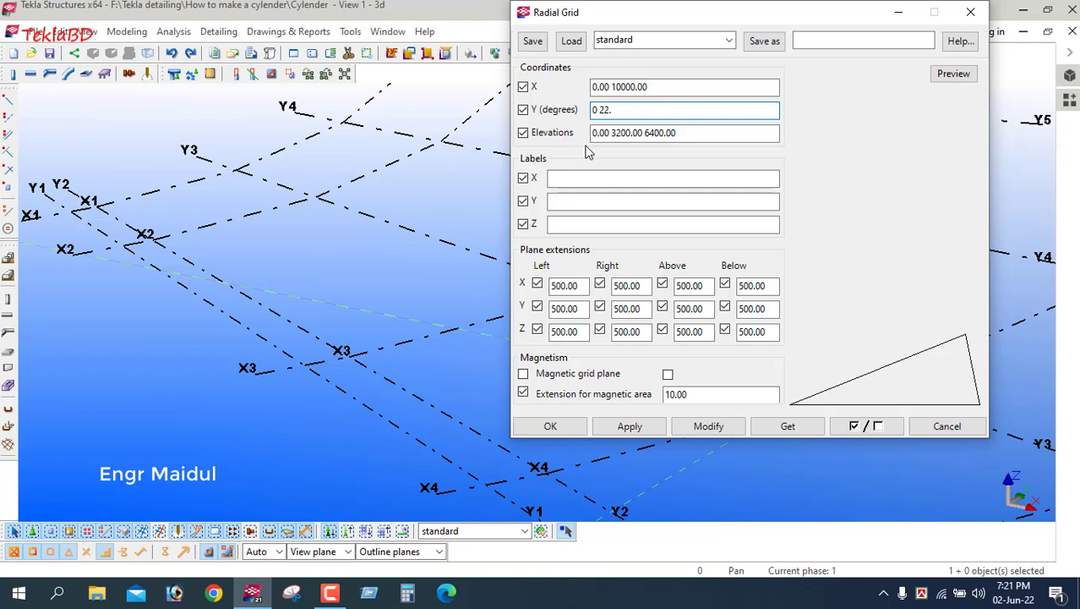
key("BackSpace")
key("BackSpace")
key("BackSpace")
key("BackSpace")
type("11")
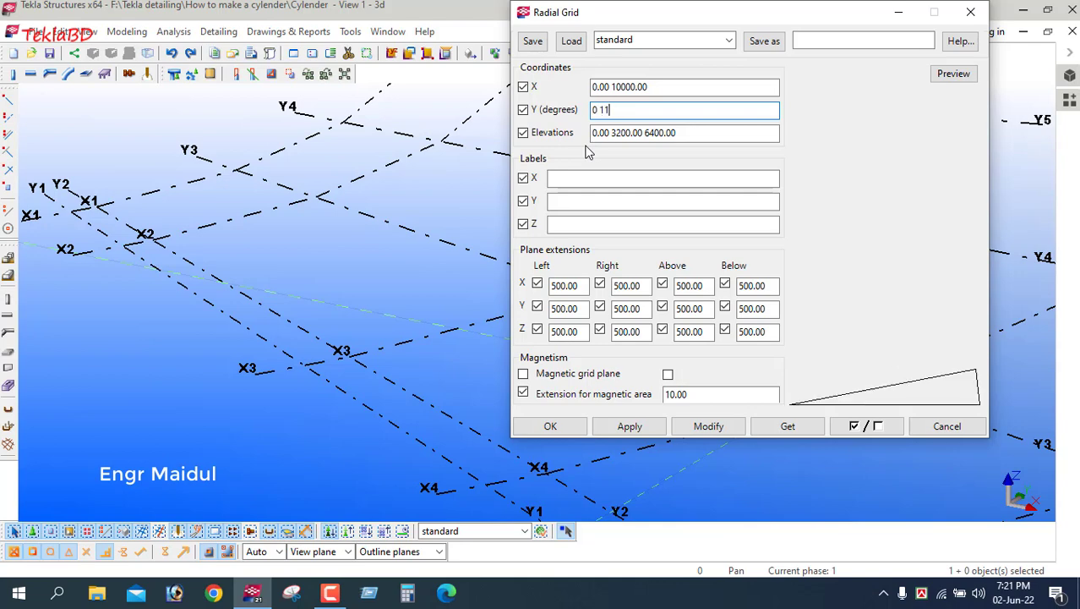
type(".25")
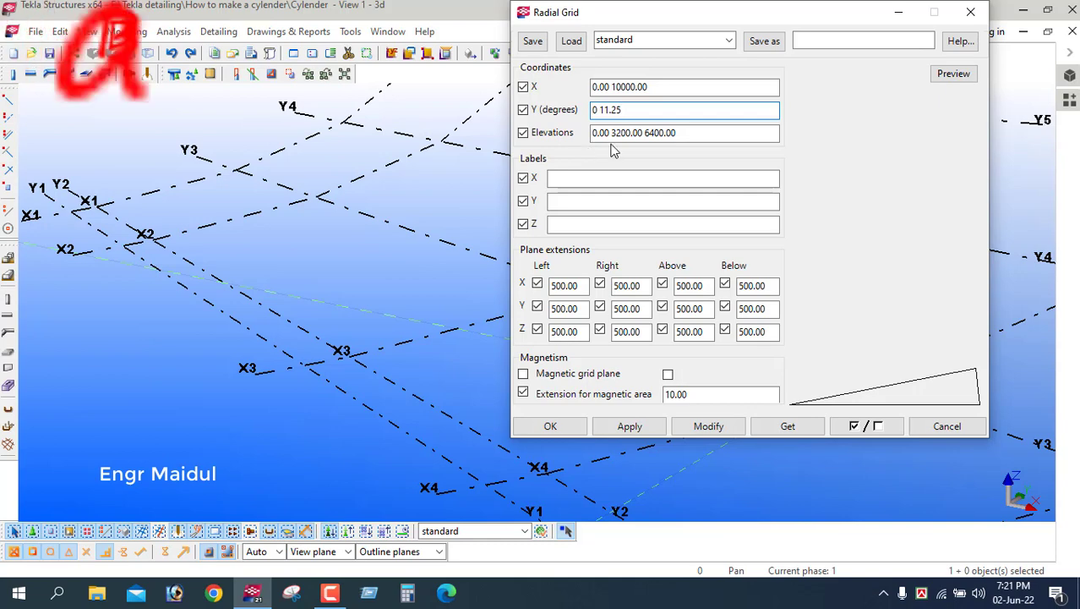
type("*")
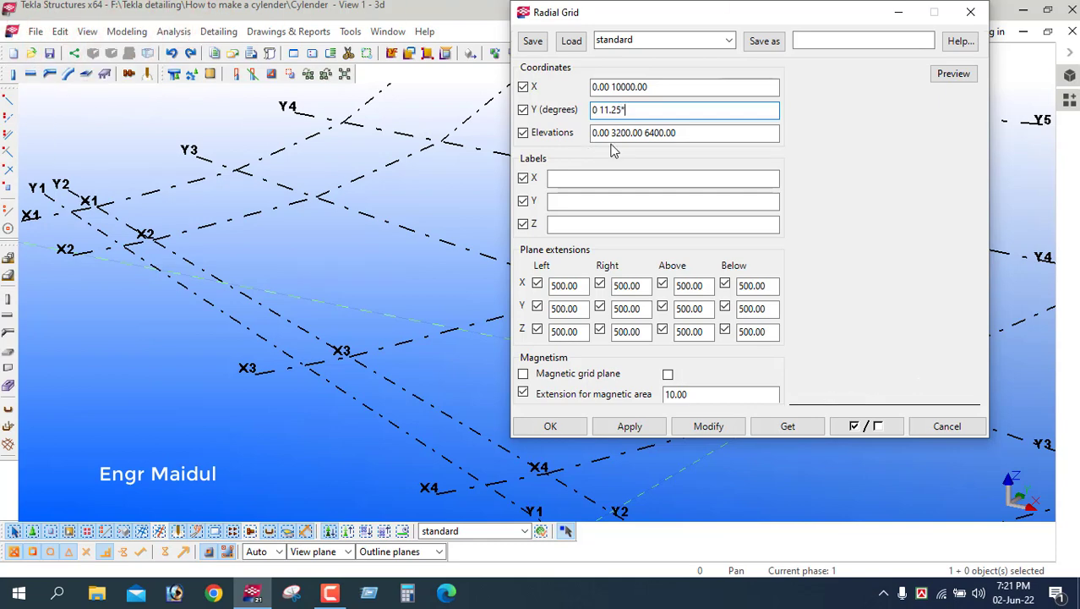
type("31")
left_click_drag(676, 133, 615, 142)
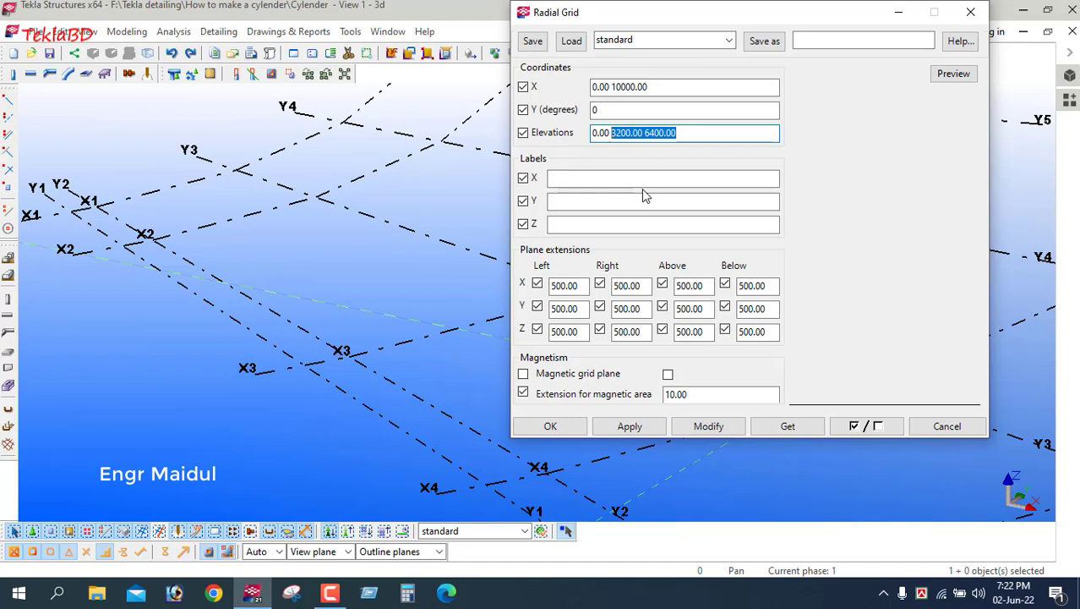
type("6000")
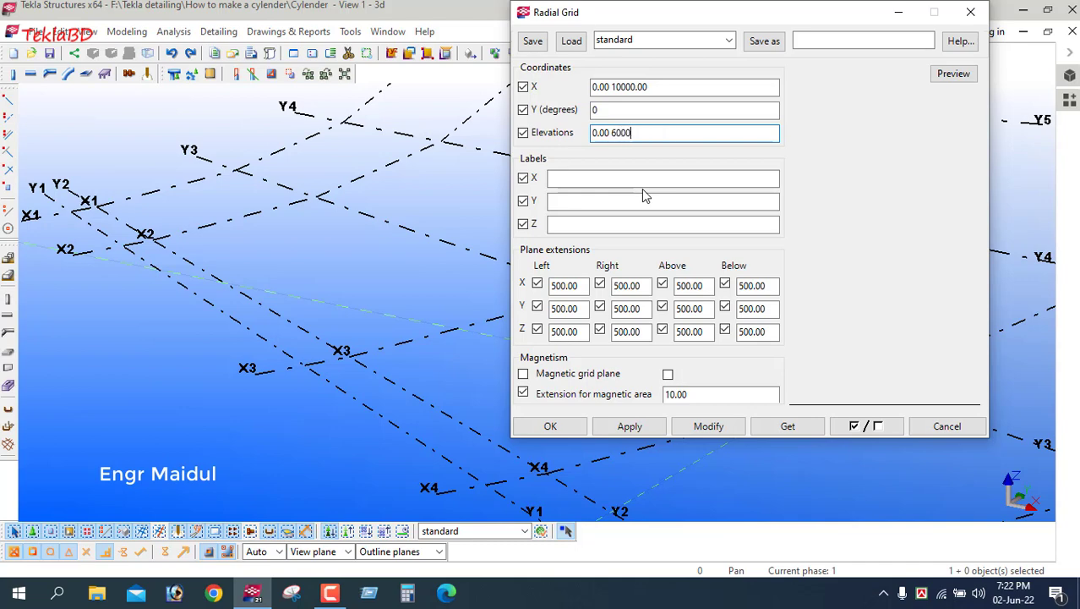
type(" 10000 15000")
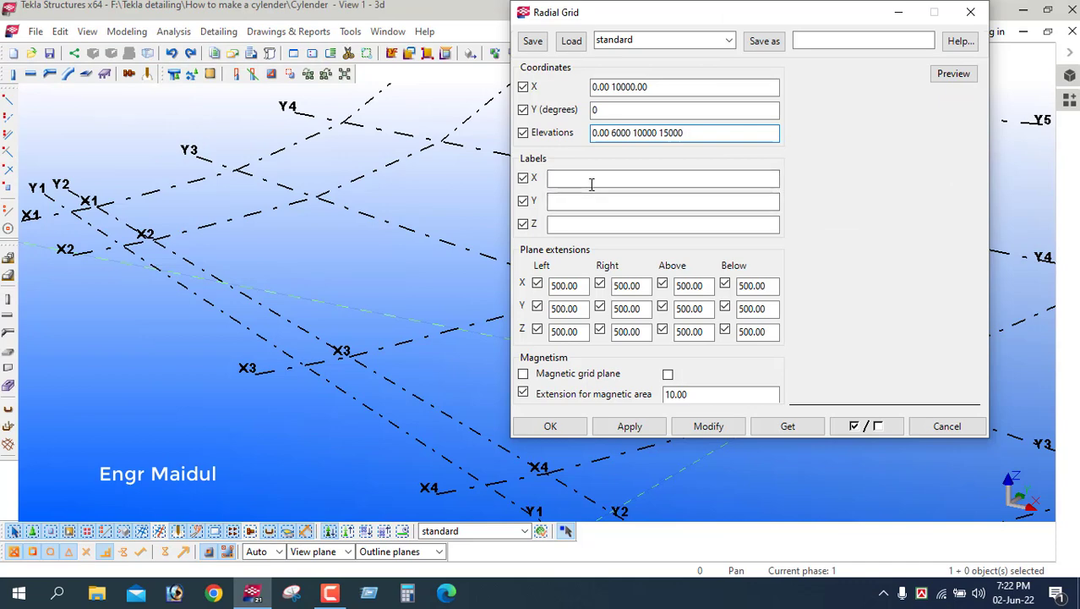
- Set the radial grid's Y coordinates in degrees to 0 31*11.25
left_click(596, 110)
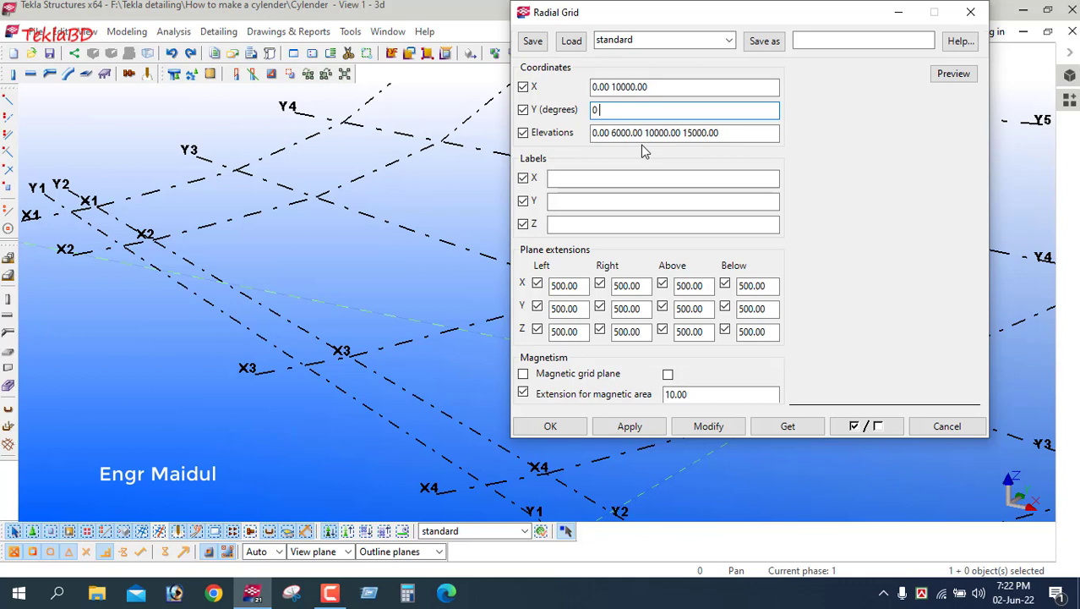
type("11.")
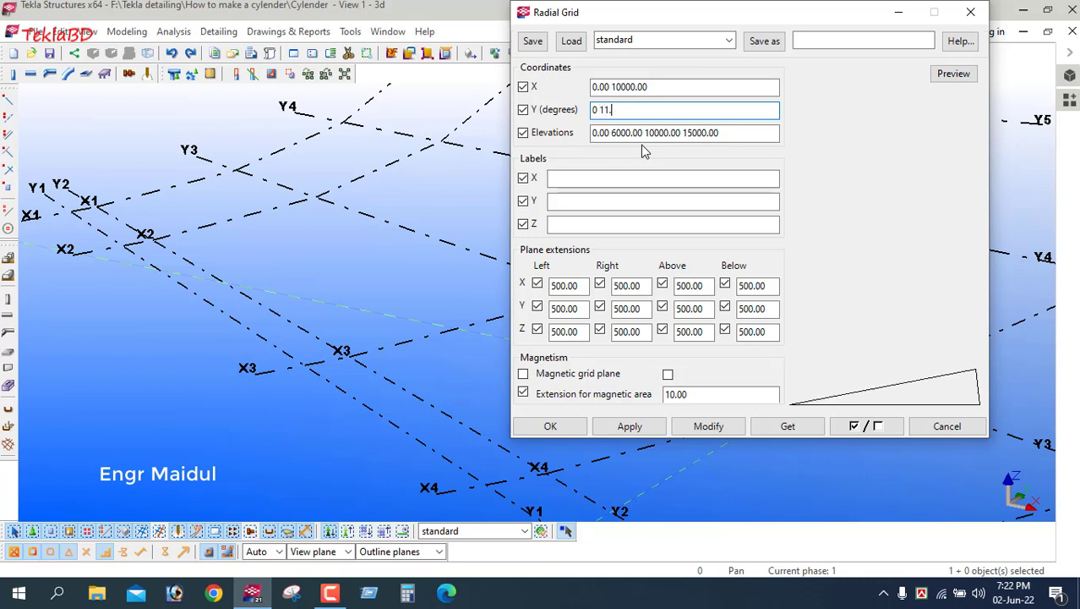
type("25*")
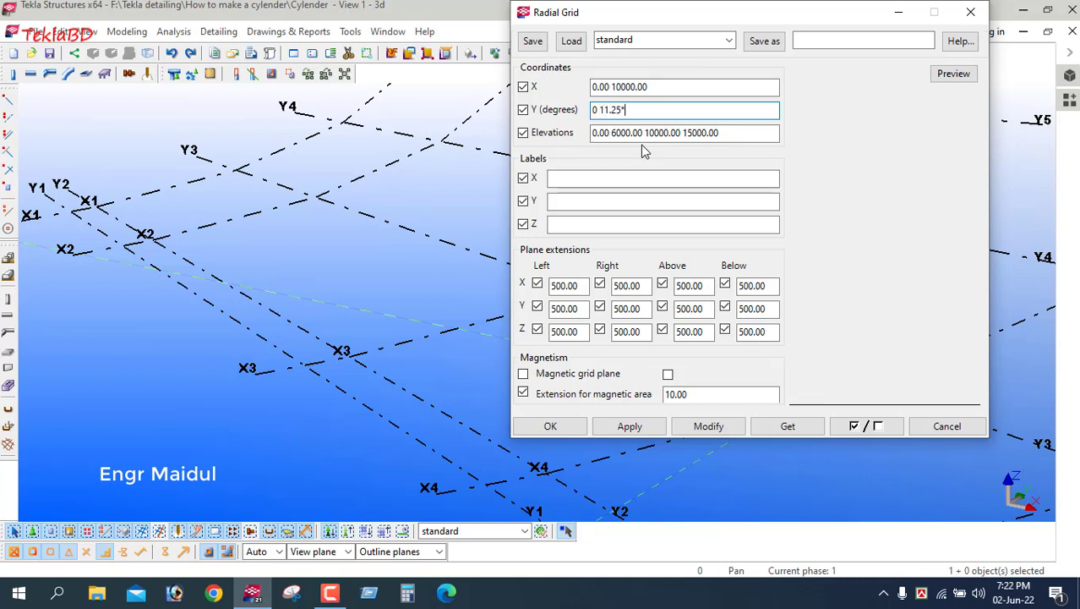
type("31")
key("BackSpace")
key("BackSpace")
key("BackSpace")
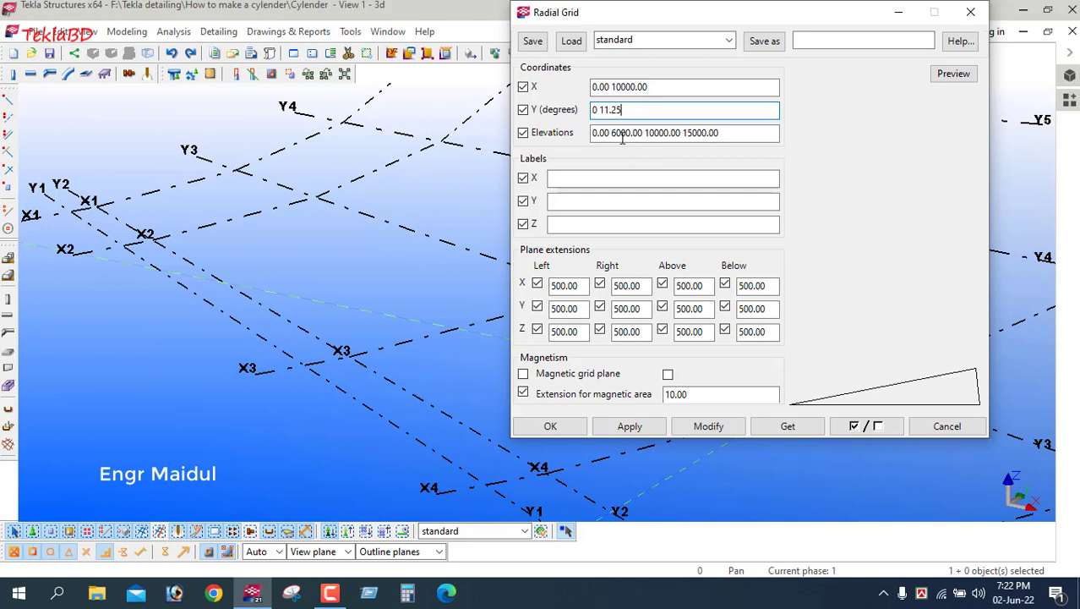
left_click(598, 110)
type("31*")
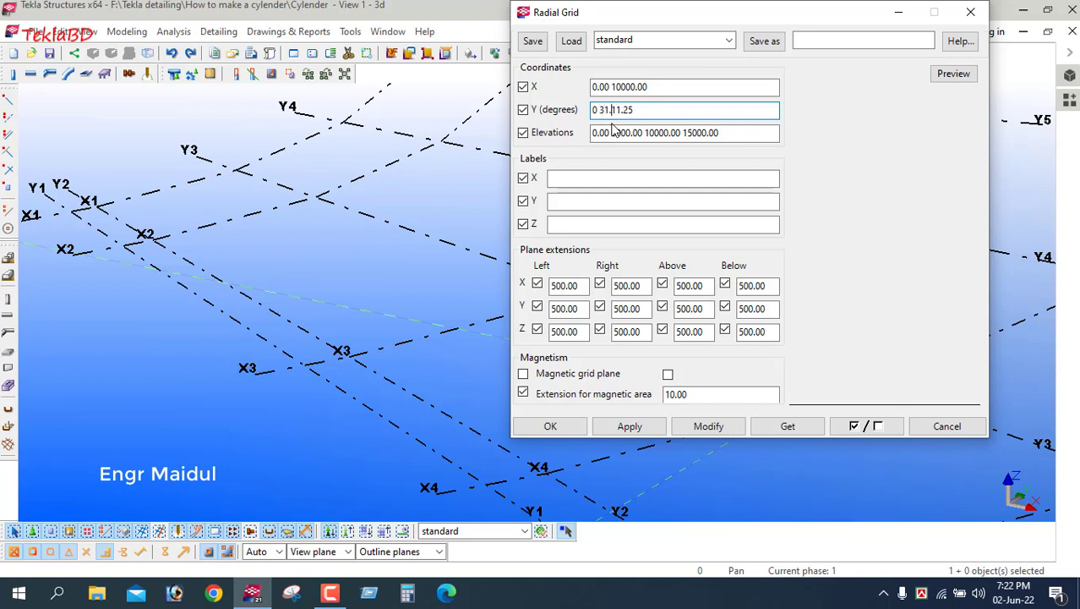
key("BackSpace")
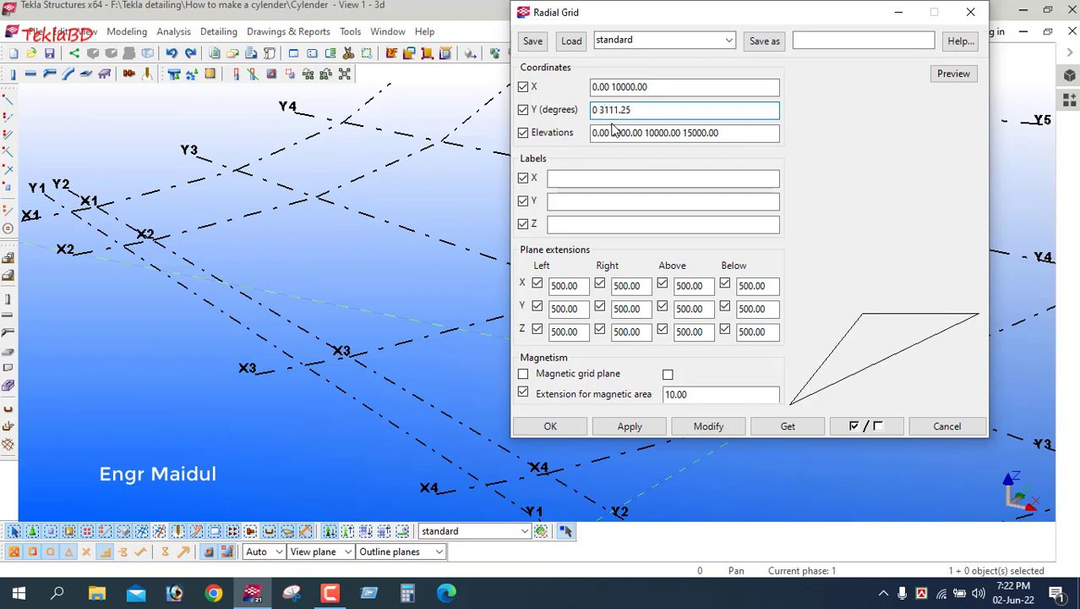
type("*")
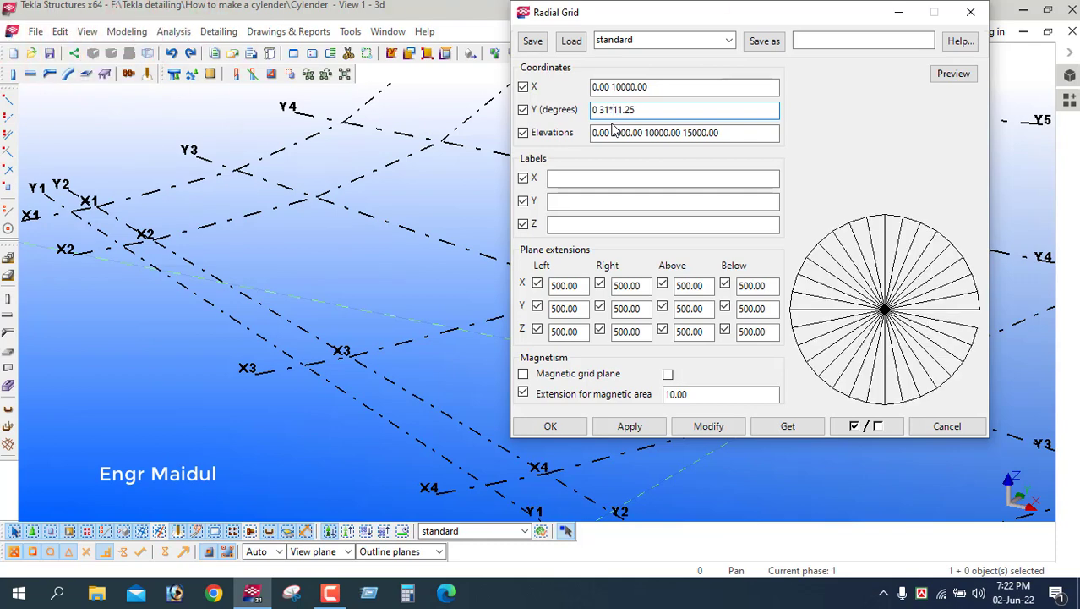
key("Left")
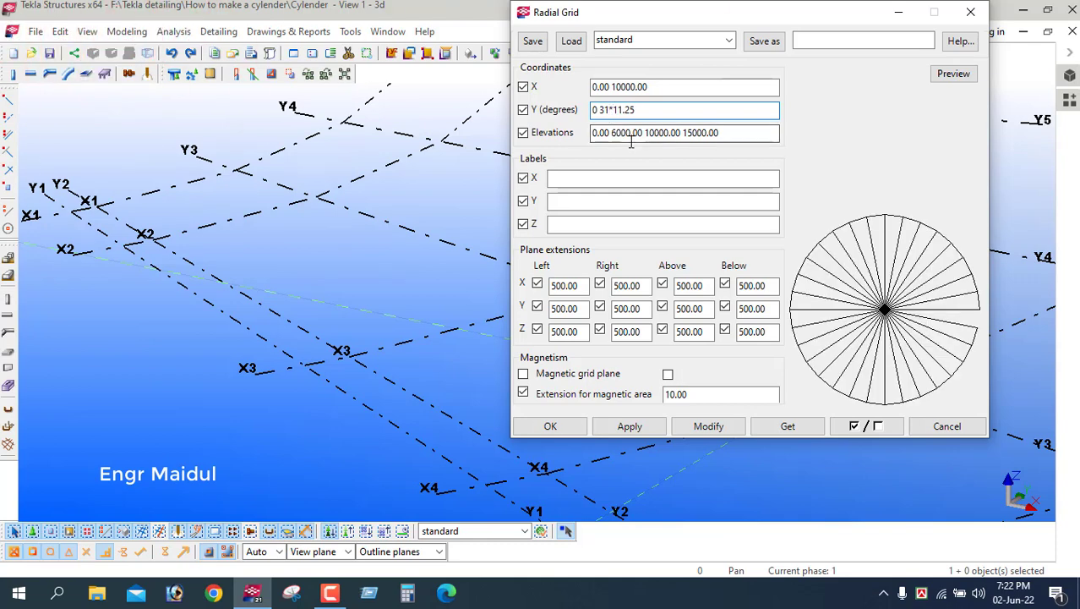
- Set the radial grid's Y coordinates in degrees to 0 32*11.25 and apply the change to the grid
key("BackSpace")
type("2")
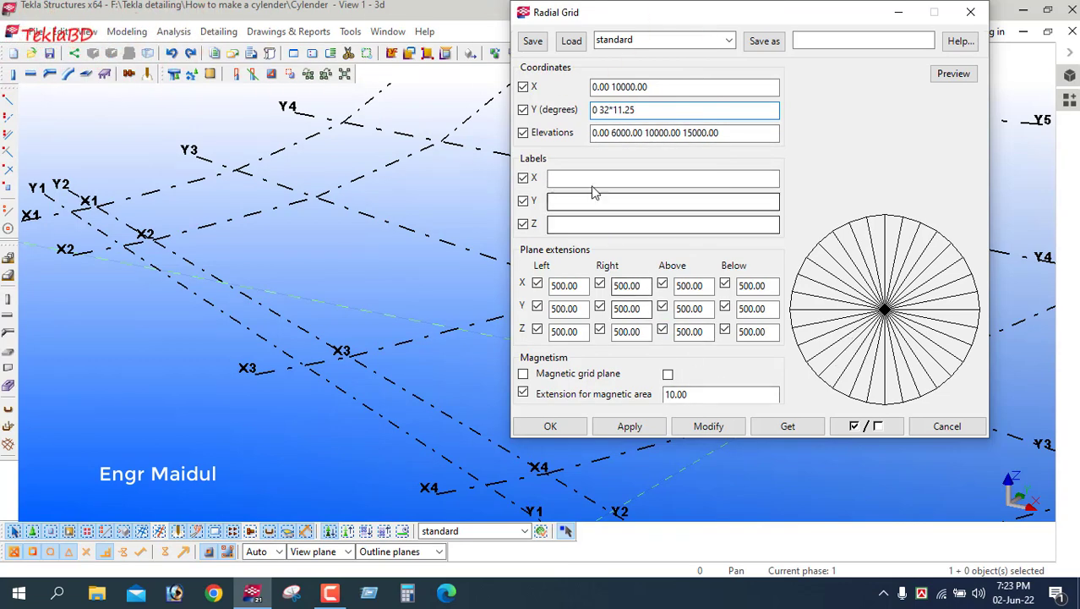
left_click(697, 429)
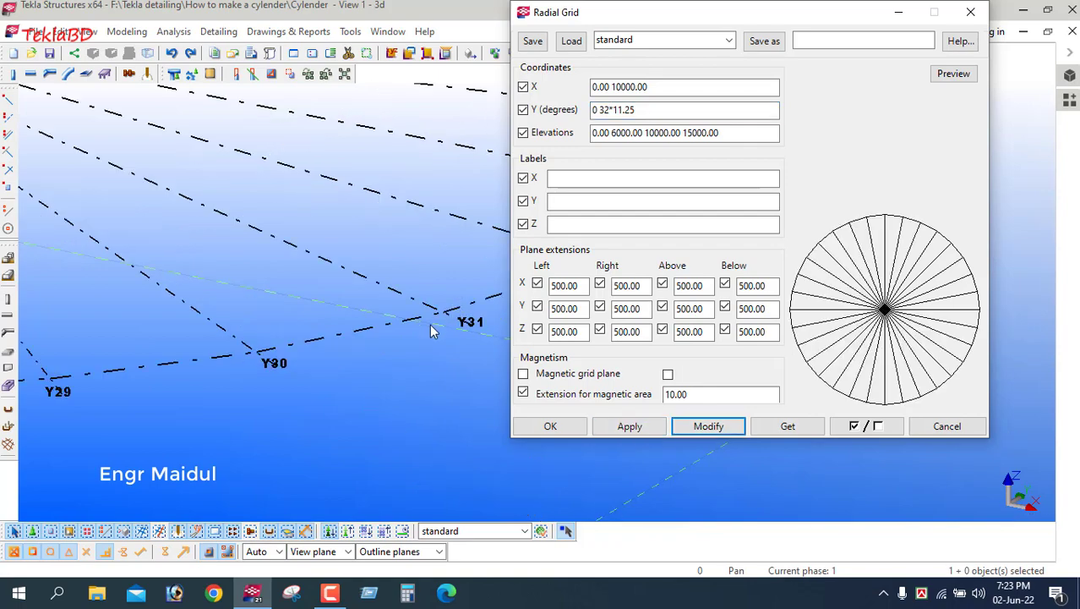
scroll(429, 326, "down", 5)
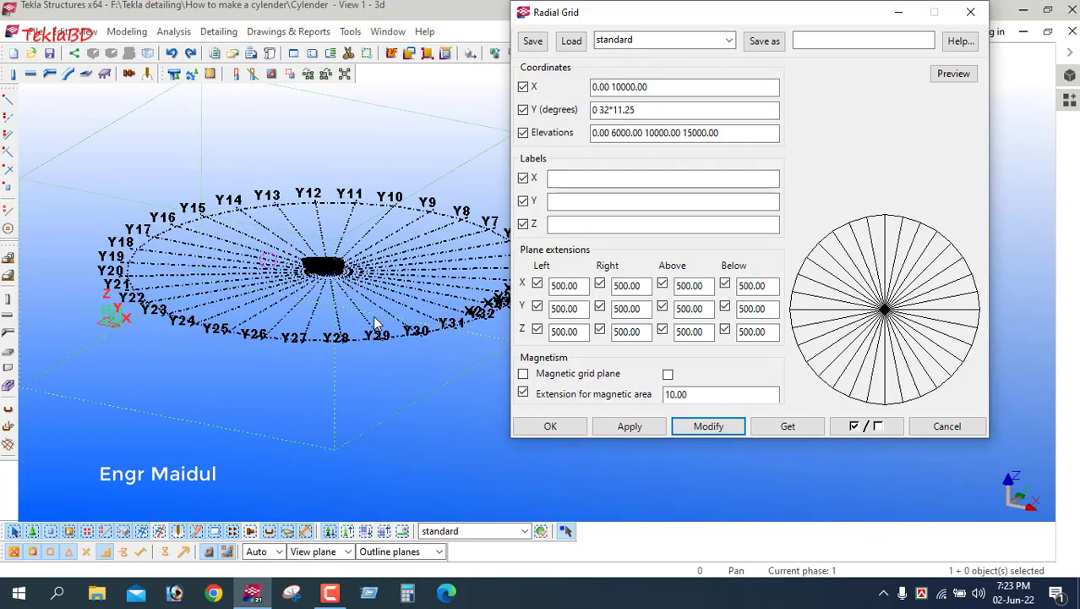
left_click(550, 426)
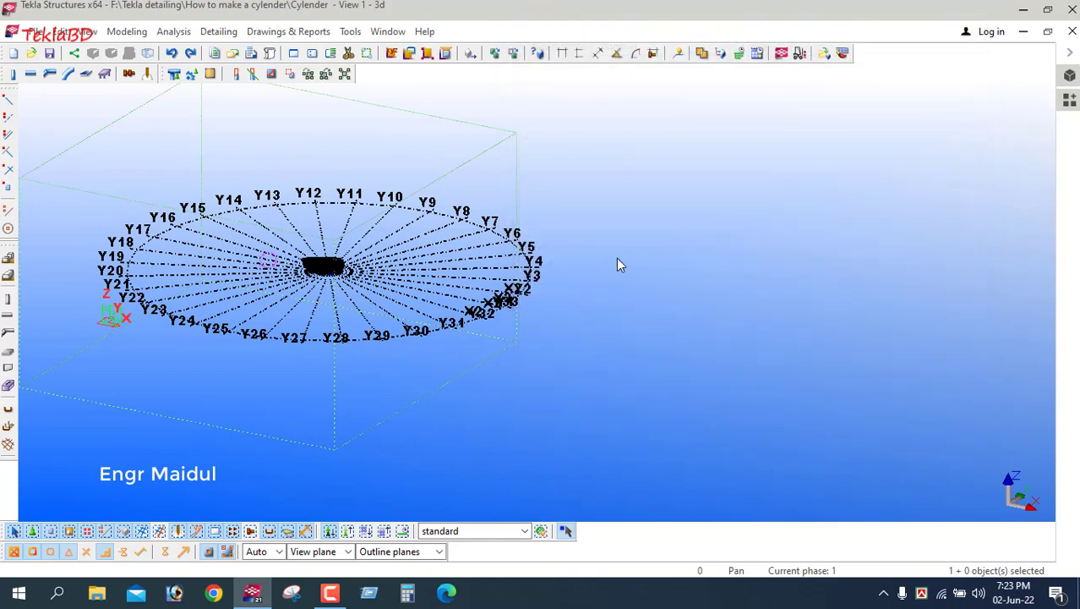
- Examine the modified radial grid in 3D and in plan view, checking its spokes and labels around the full circle
left_click(616, 265)
scroll(154, 285, "up", 2)
scroll(409, 336, "up", 3)
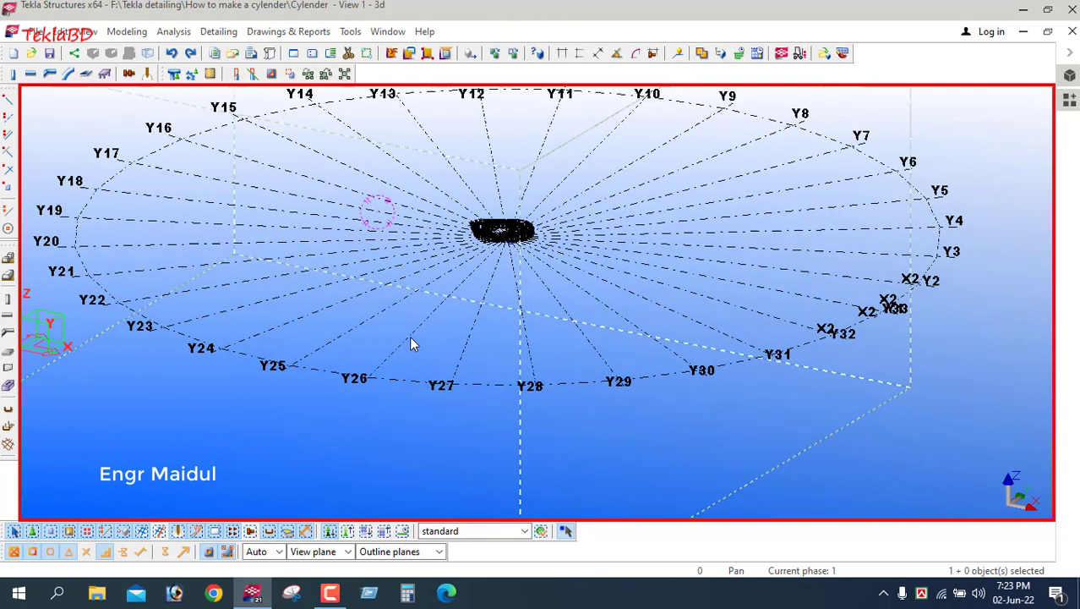
scroll(401, 338, "down", 3)
middle_click_drag(504, 337, 464, 411, "ctrl")
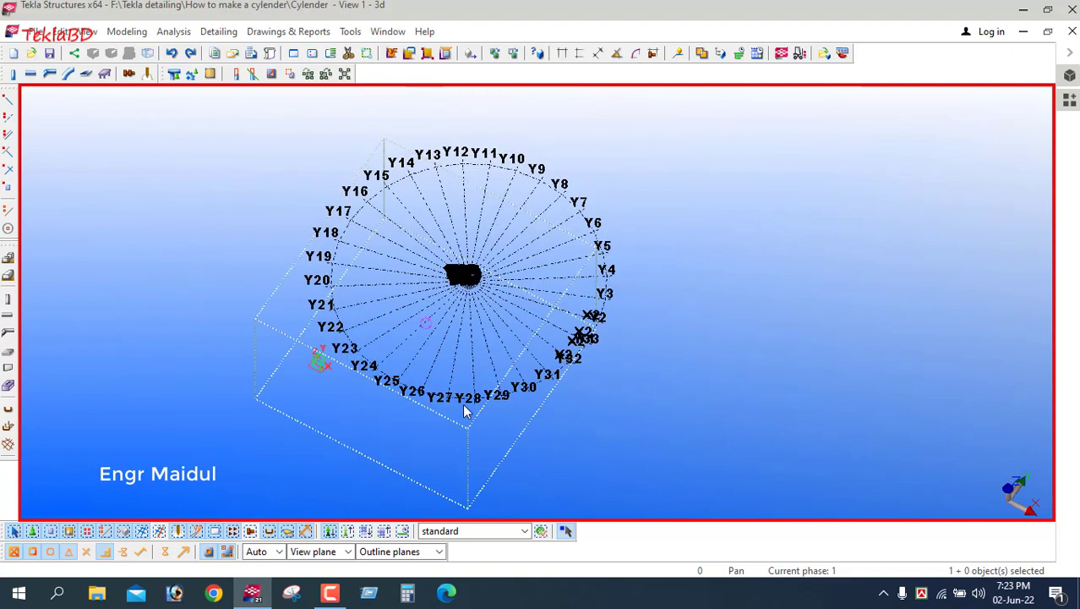
key("ctrl+p")
scroll(413, 423, "down", 1)
scroll(424, 414, "down", 1)
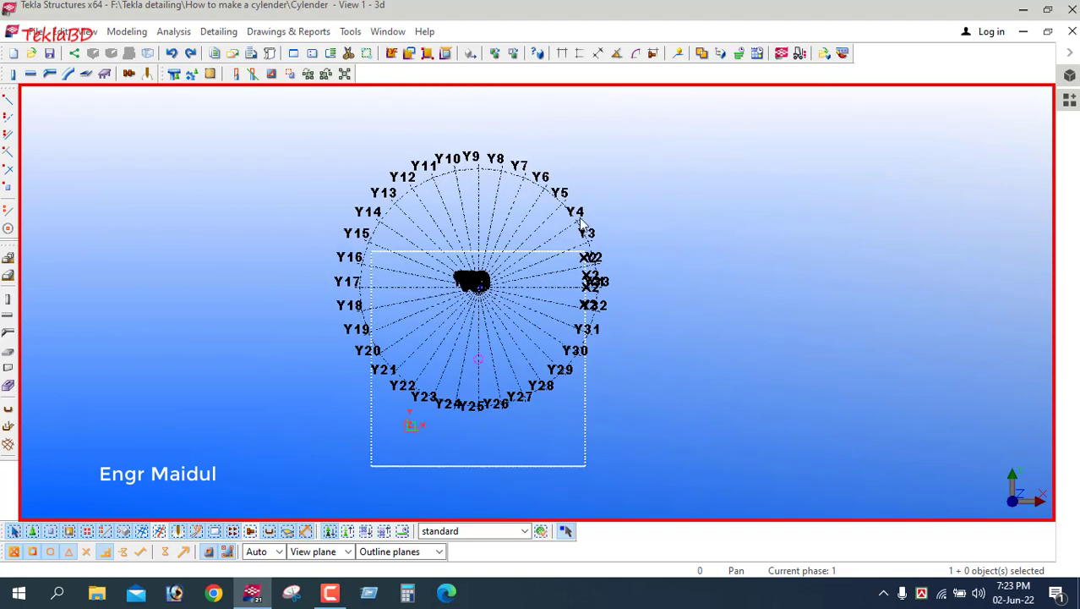
scroll(582, 224, "up", 2)
scroll(526, 230, "up", 2)
scroll(286, 226, "down", 3)
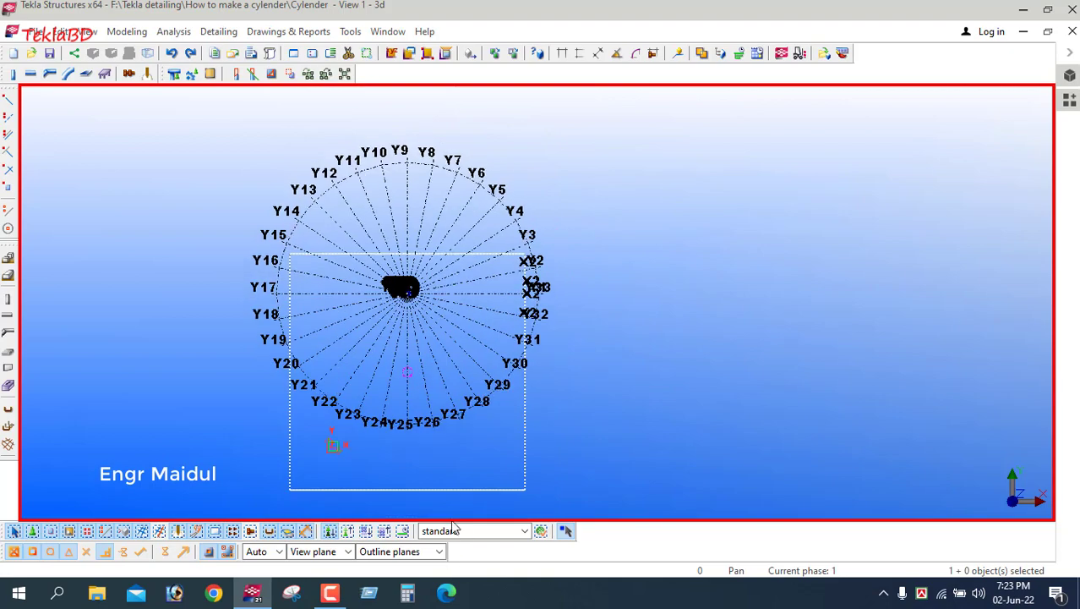
- Place construction points where grid lines Y24 and Y25 meet the outer grid arc
scroll(396, 436, "up", 6)
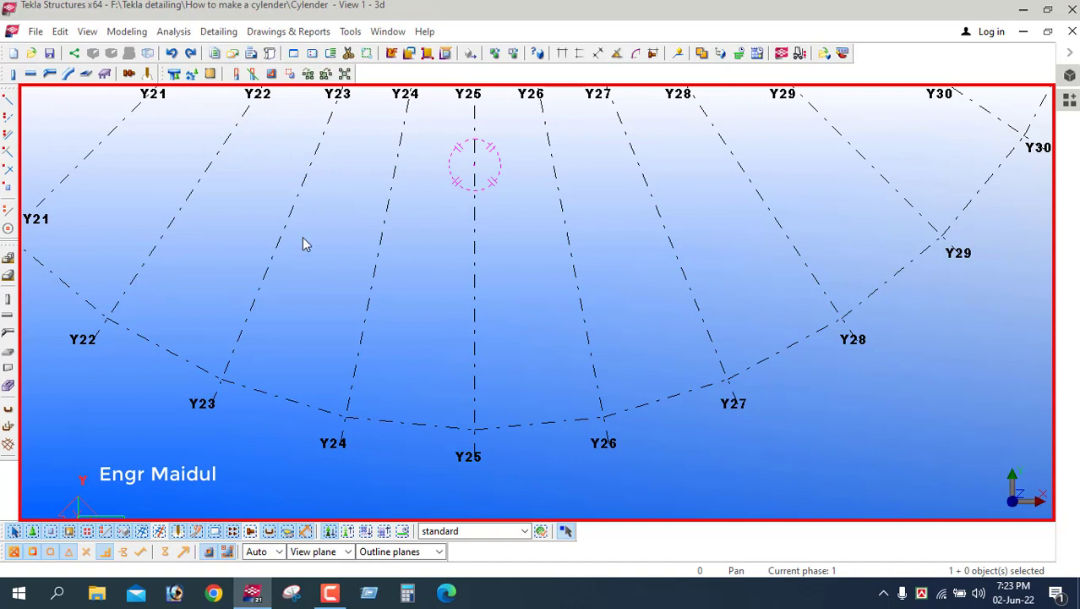
left_click(7, 187)
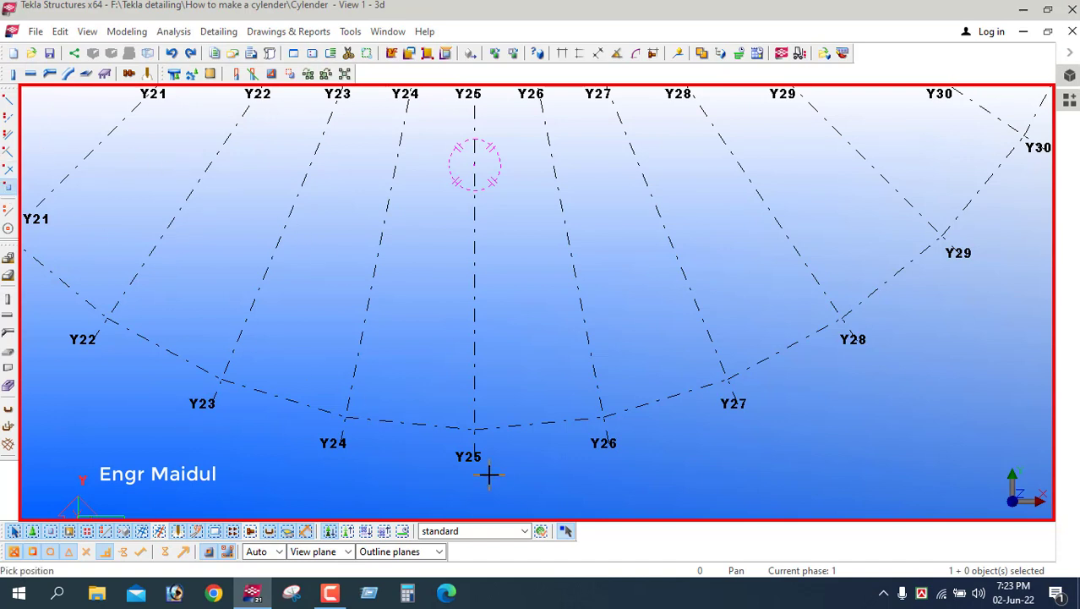
left_click(345, 416)
left_click(475, 428)
right_click(515, 315)
left_click(533, 322)
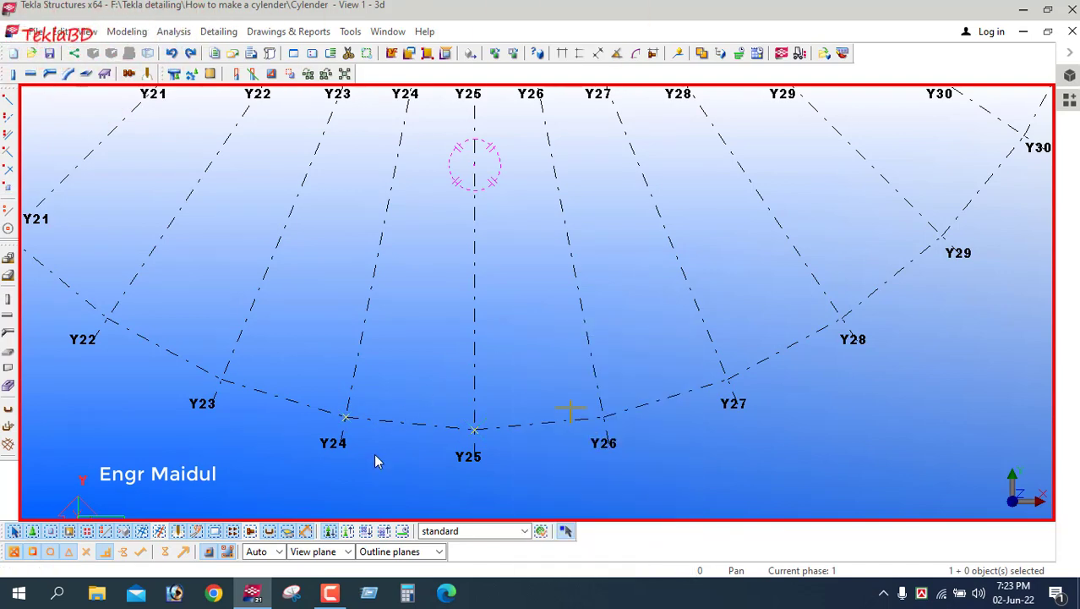
- Move the two construction points at Y24 and Y25 linearly by 3000 in the Z direction
scroll(374, 453, "up", 2)
left_click_drag(284, 347, 553, 441)
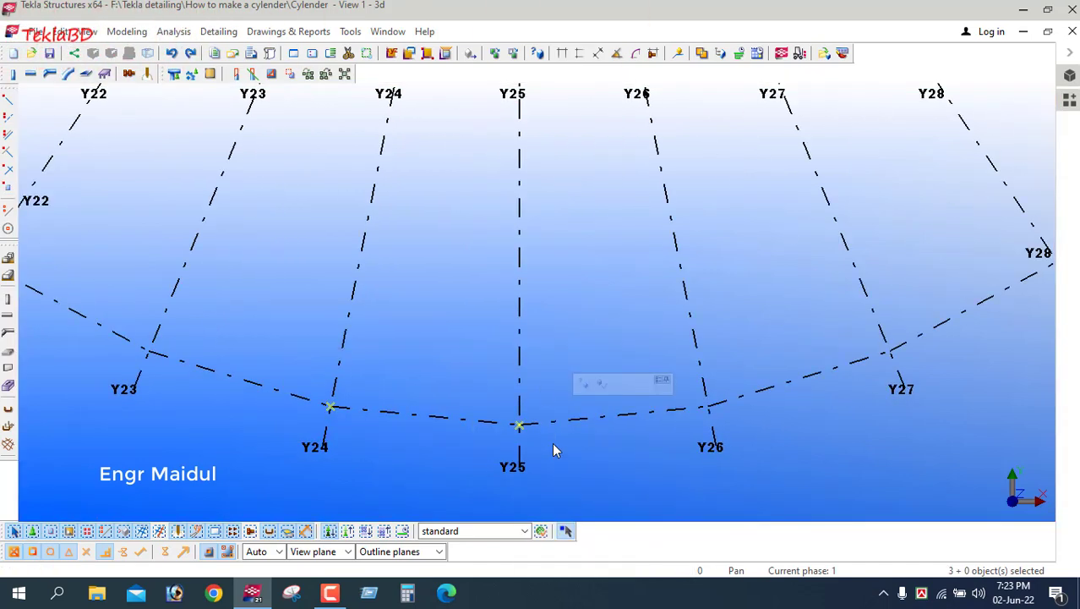
left_click(338, 356)
left_click_drag(276, 359, 559, 456)
left_click(627, 411, "ctrl")
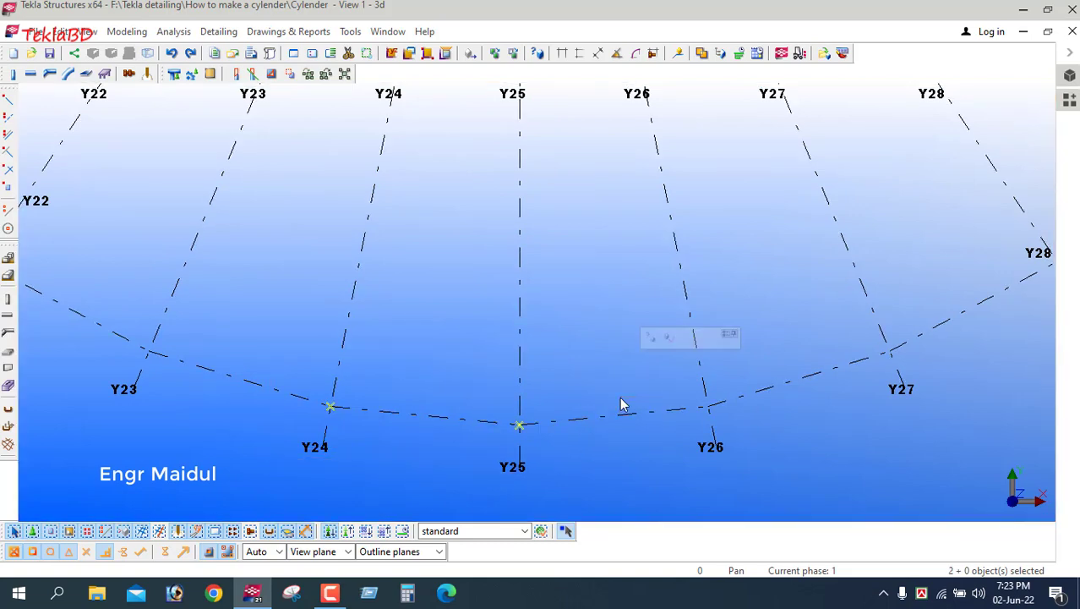
scroll(424, 309, "down", 2)
right_click(540, 285)
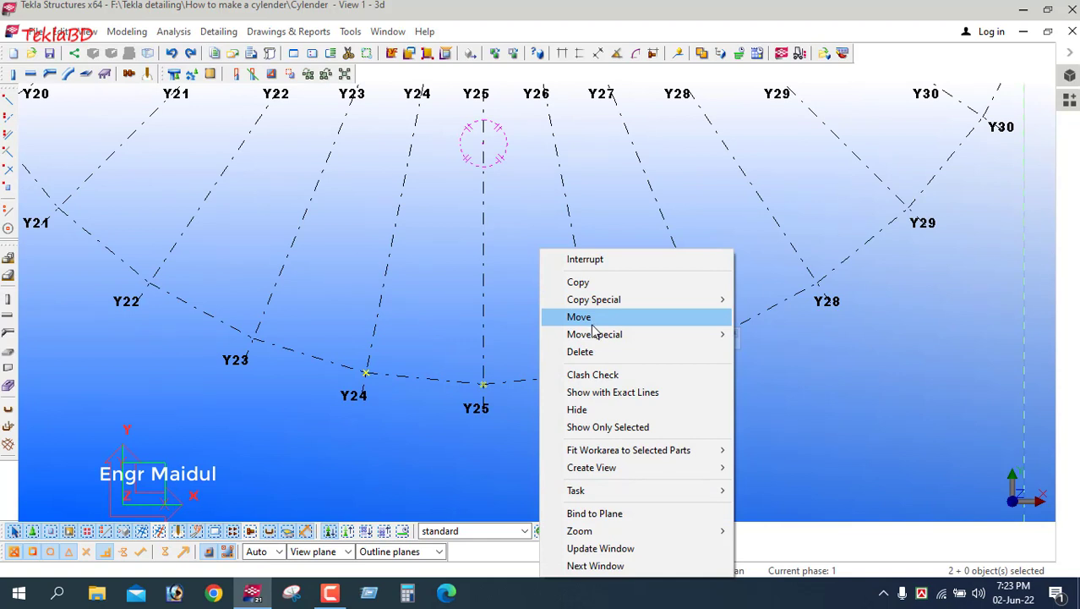
mouse_move(594, 332)
left_click(775, 336)
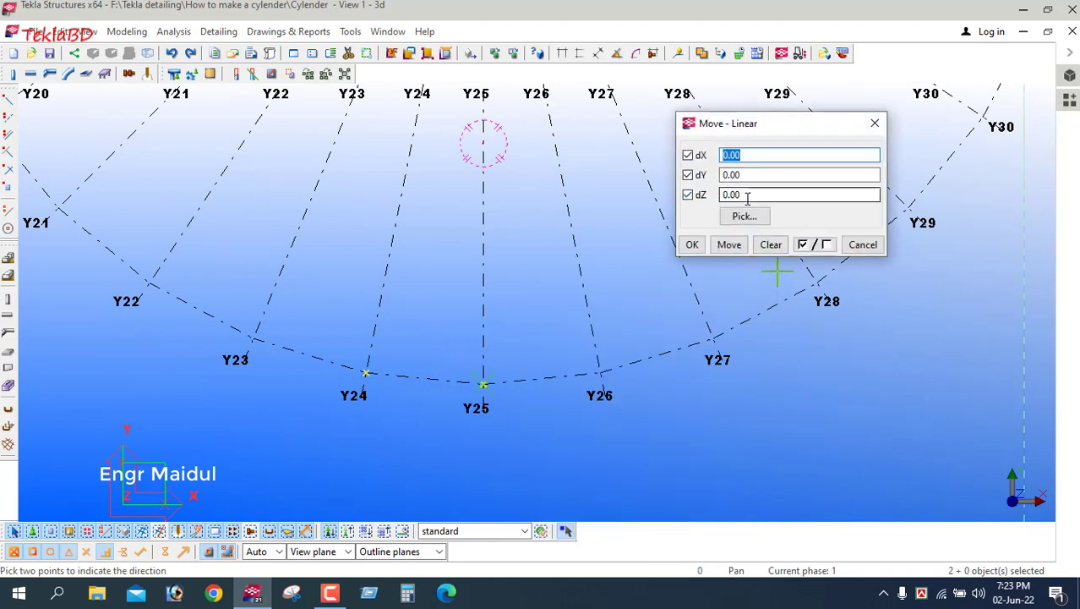
double_click(747, 195)
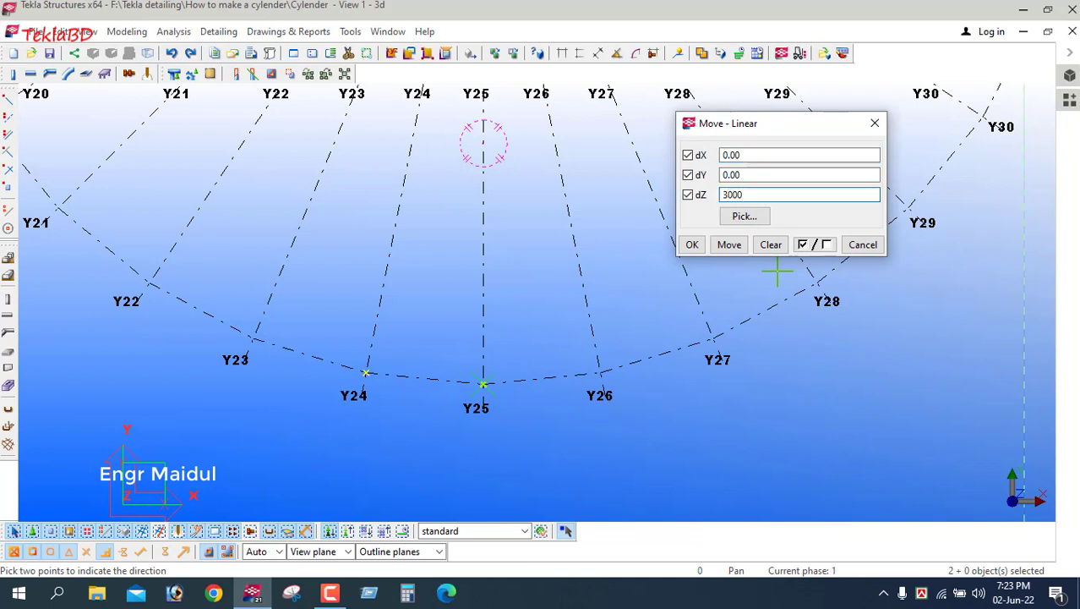
left_click(729, 244)
left_click(692, 245)
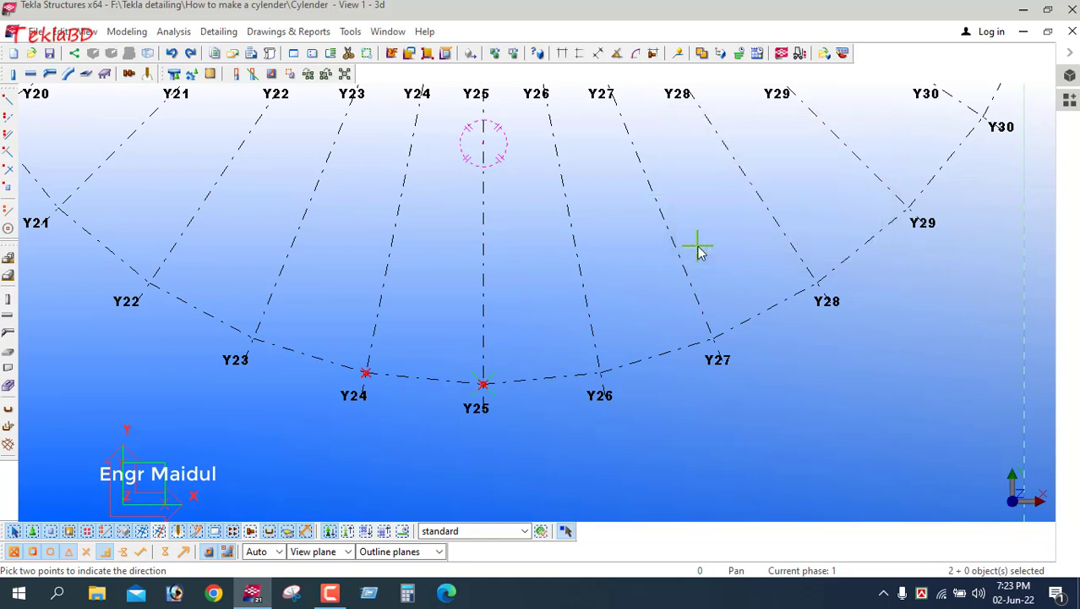
right_click(624, 232)
left_click(636, 241)
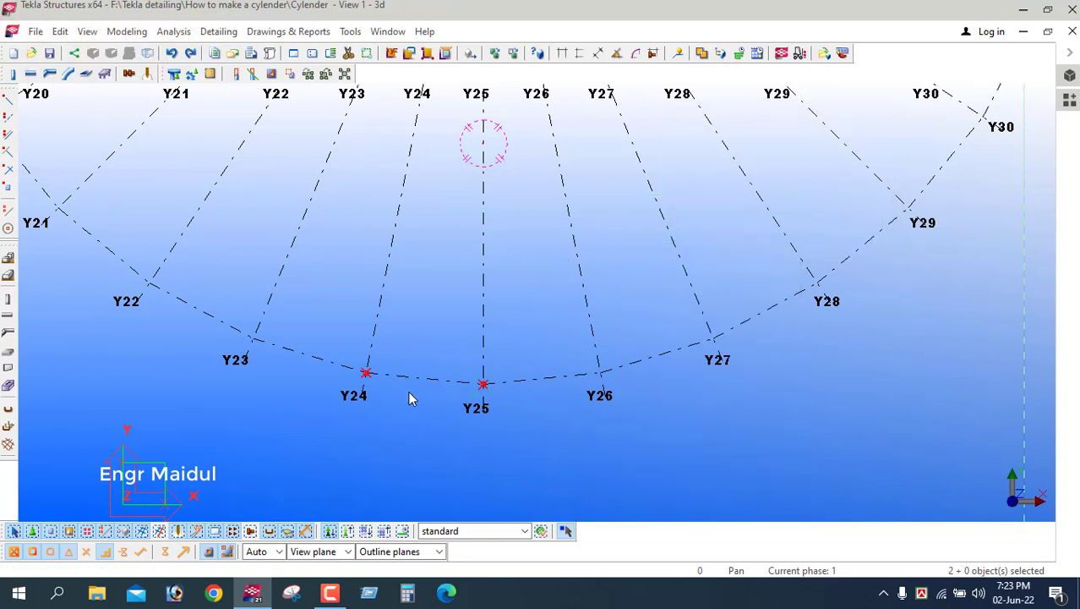
- Create a vertical contour plate between the Y24 and Y25 outer grid intersections and the two raised construction points
scroll(412, 320, "down", 5)
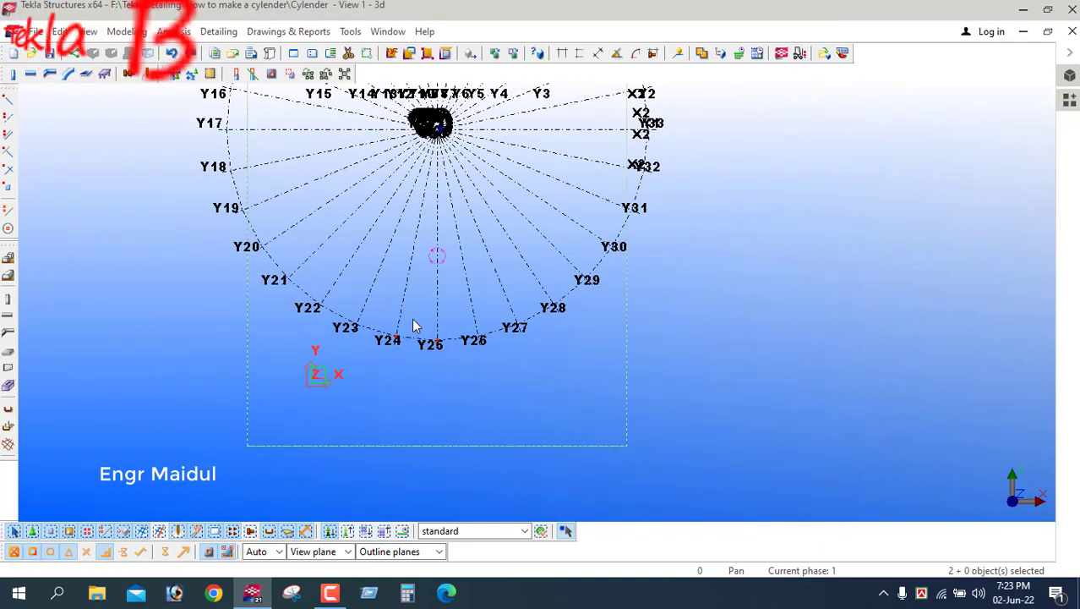
middle_click_drag(482, 353, 515, 242, "ctrl")
scroll(414, 306, "up", 6)
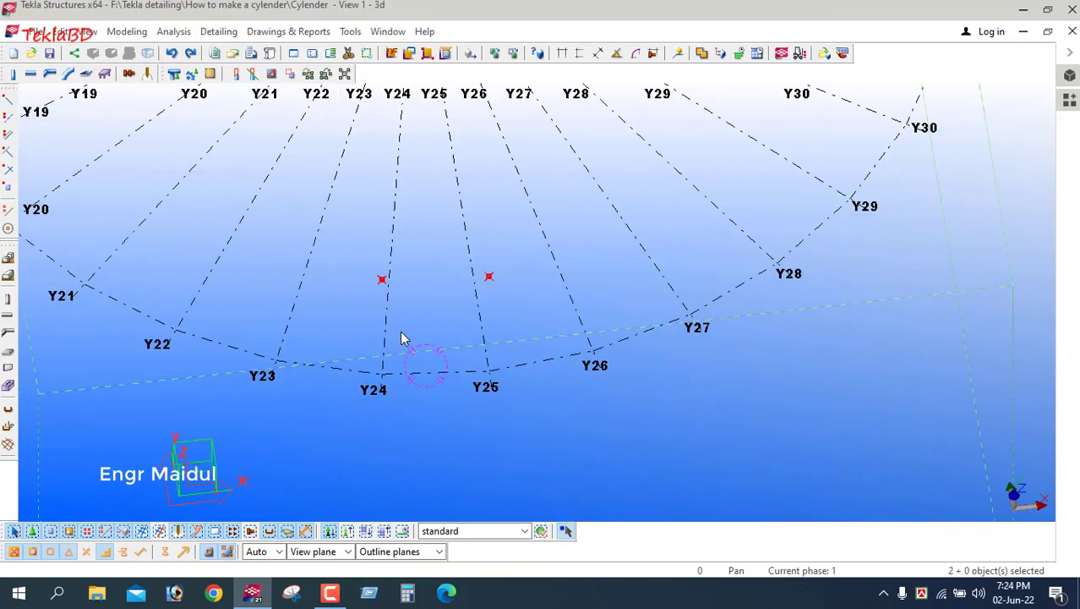
left_click(85, 75)
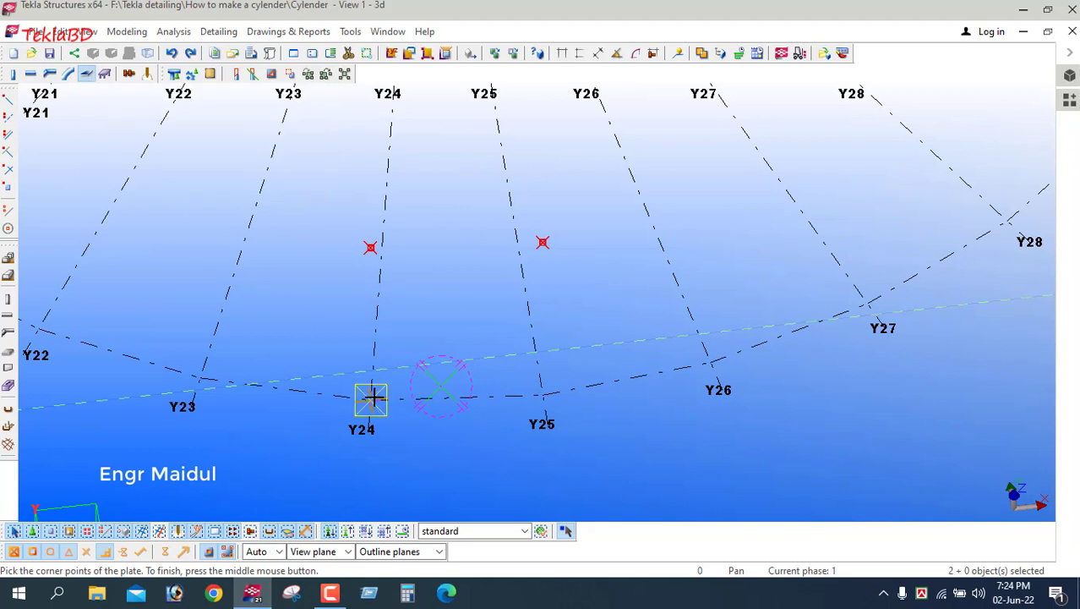
left_click(371, 397)
left_click(371, 247)
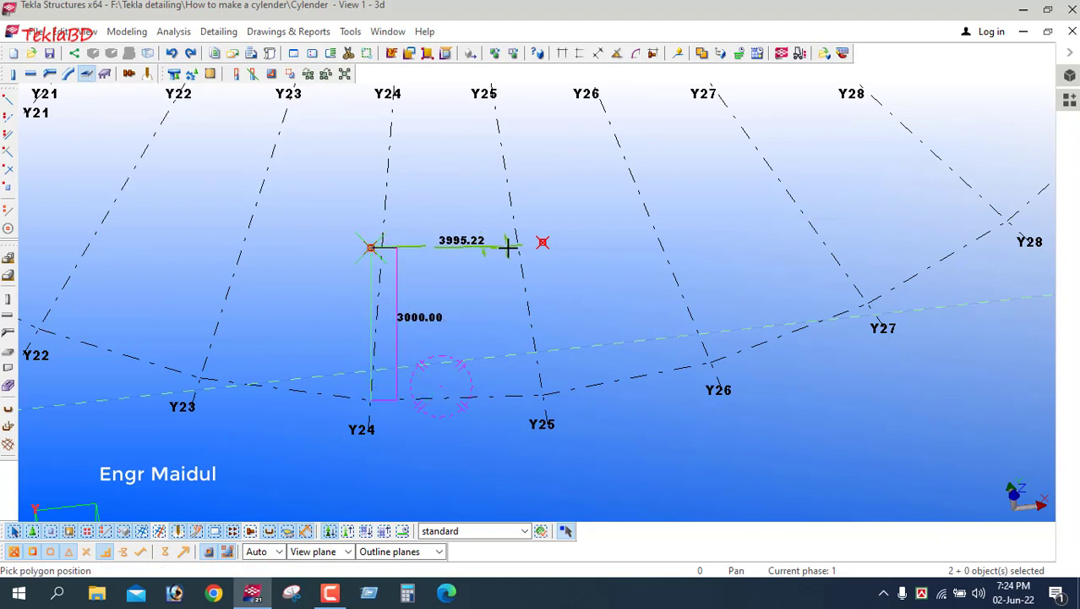
left_click(543, 243)
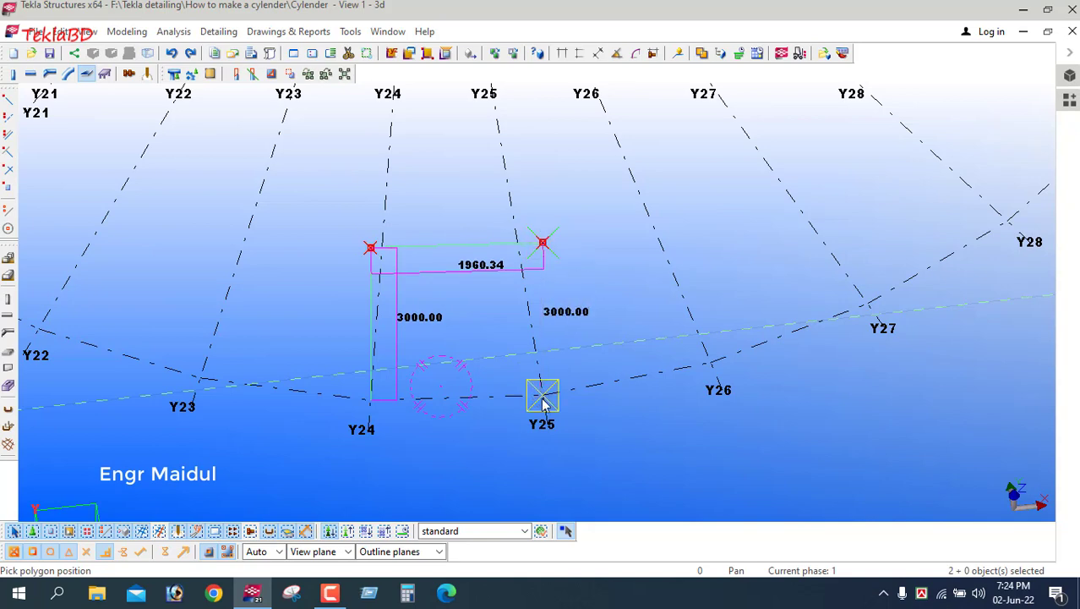
left_click(542, 395)
left_click(371, 397)
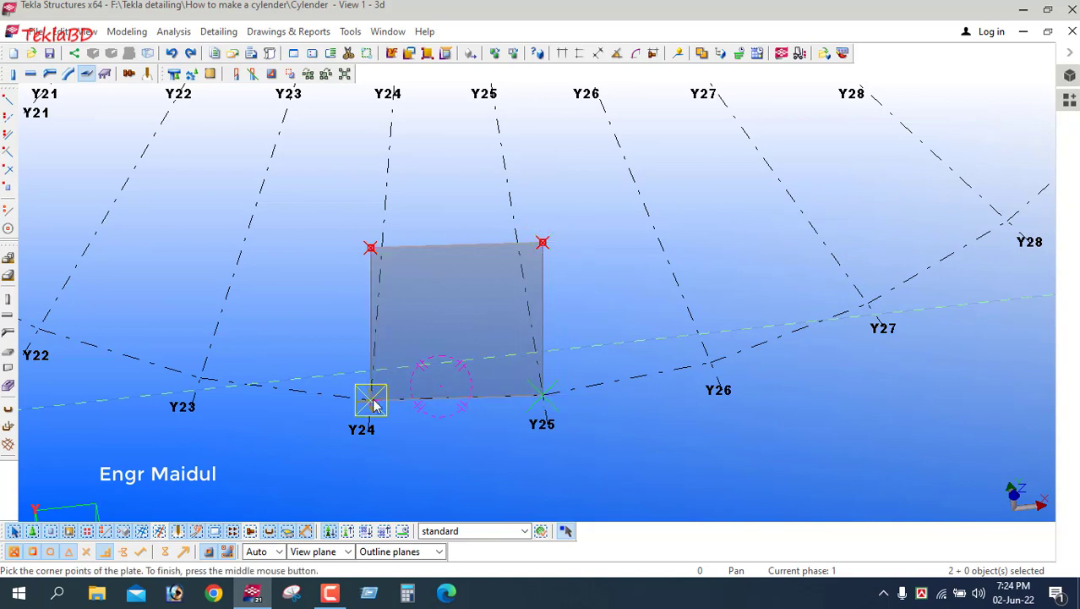
right_click(580, 248)
left_click(590, 260)
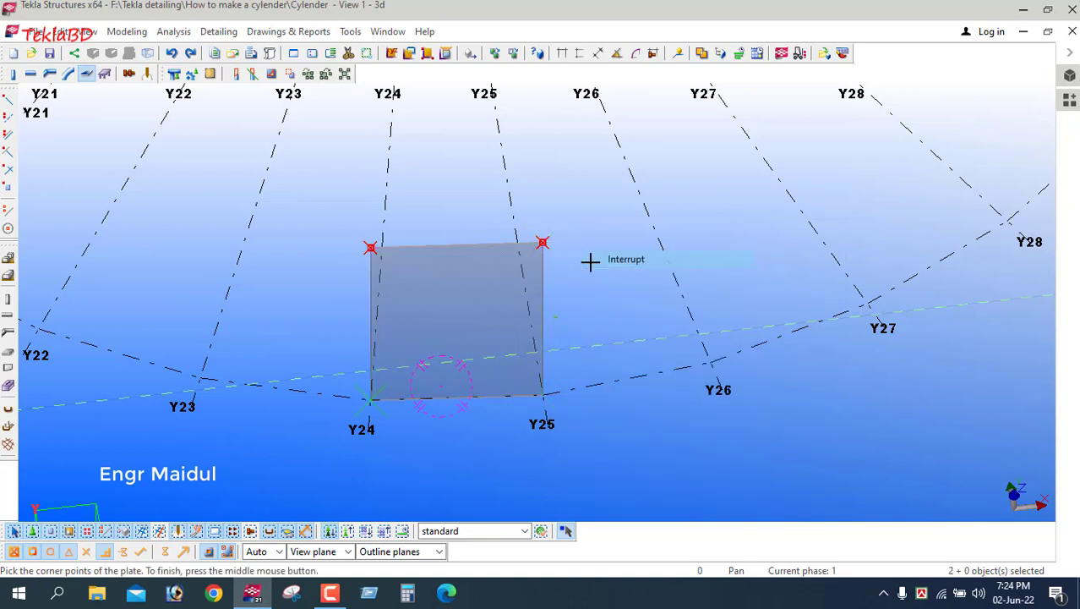
- Change the contour plate's class to 4 in its properties
double_click(462, 252)
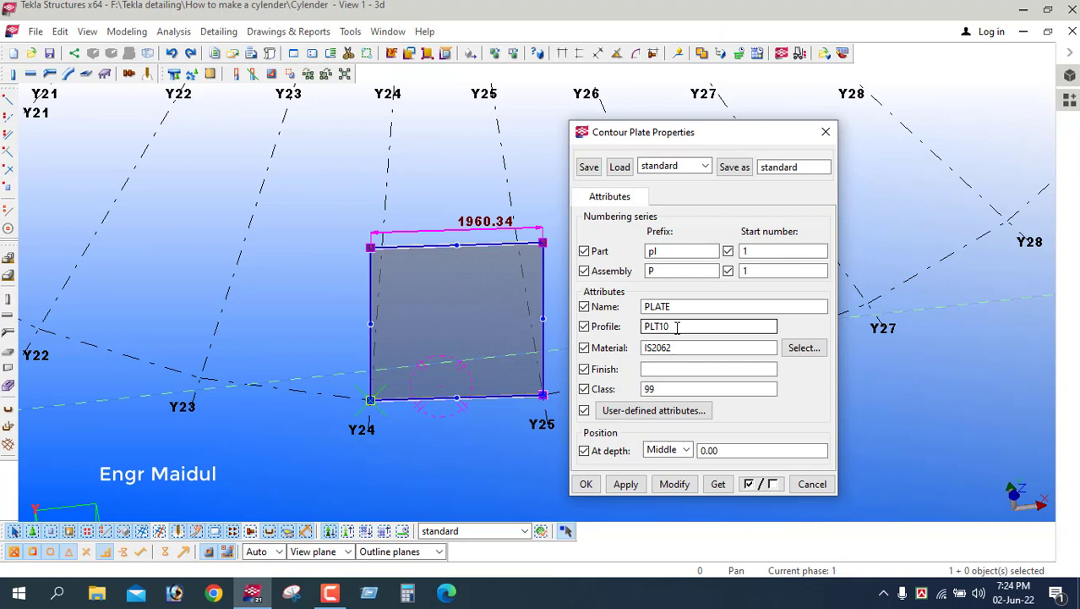
left_click_drag(664, 389, 643, 391)
type("2")
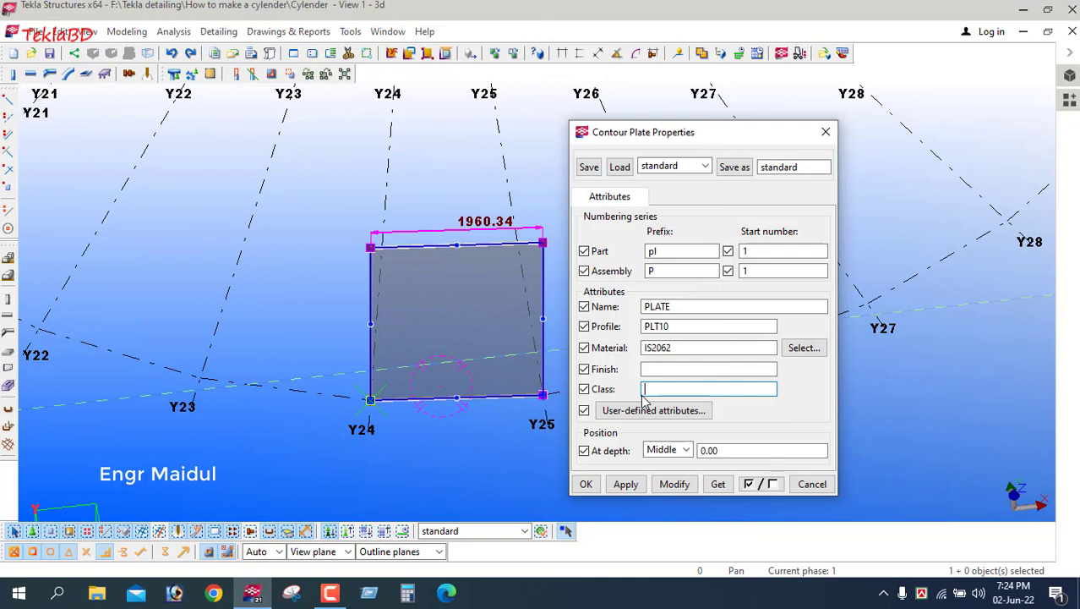
left_click(675, 483)
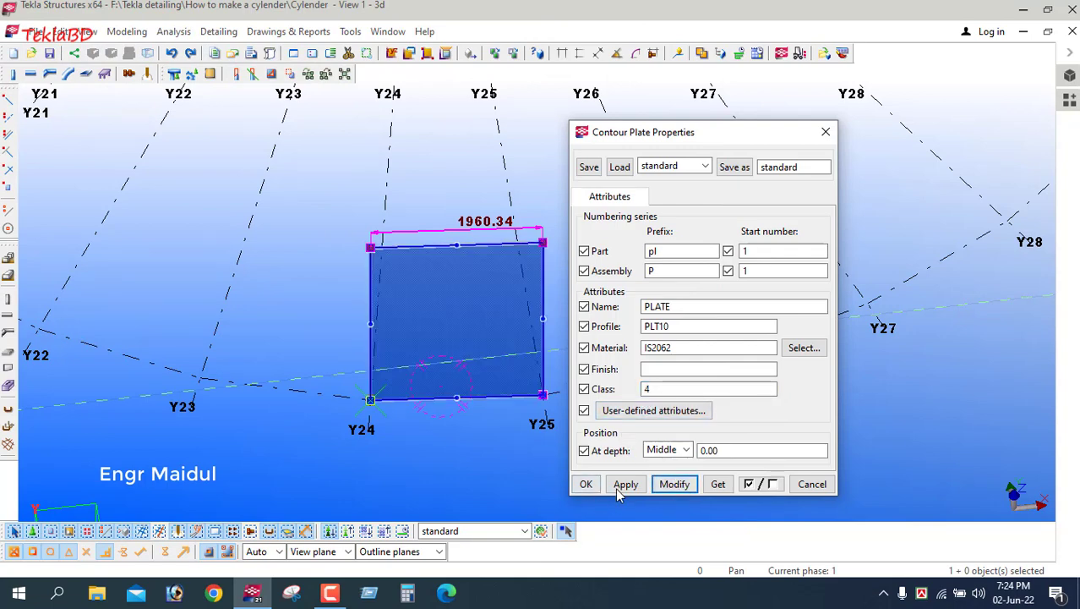
left_click(586, 483)
- Set up a rotational copy of the contour plate between Y24 and Y25 with 31 copies at 11.25° around Z
scroll(546, 336, "down", 8)
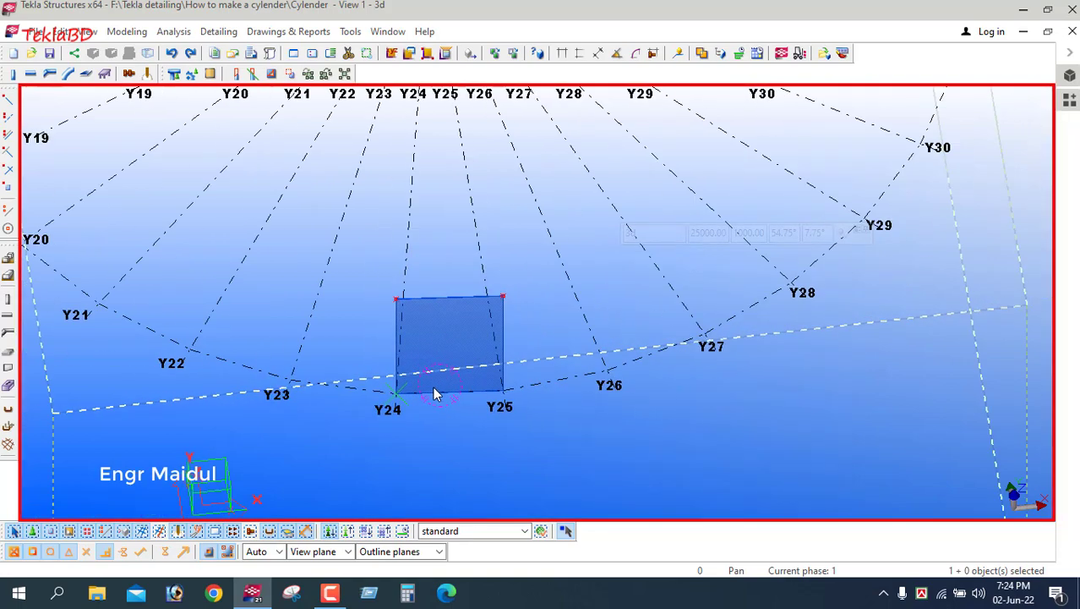
middle_click_drag(439, 347, 454, 383, "ctrl")
scroll(451, 375, "up", 10)
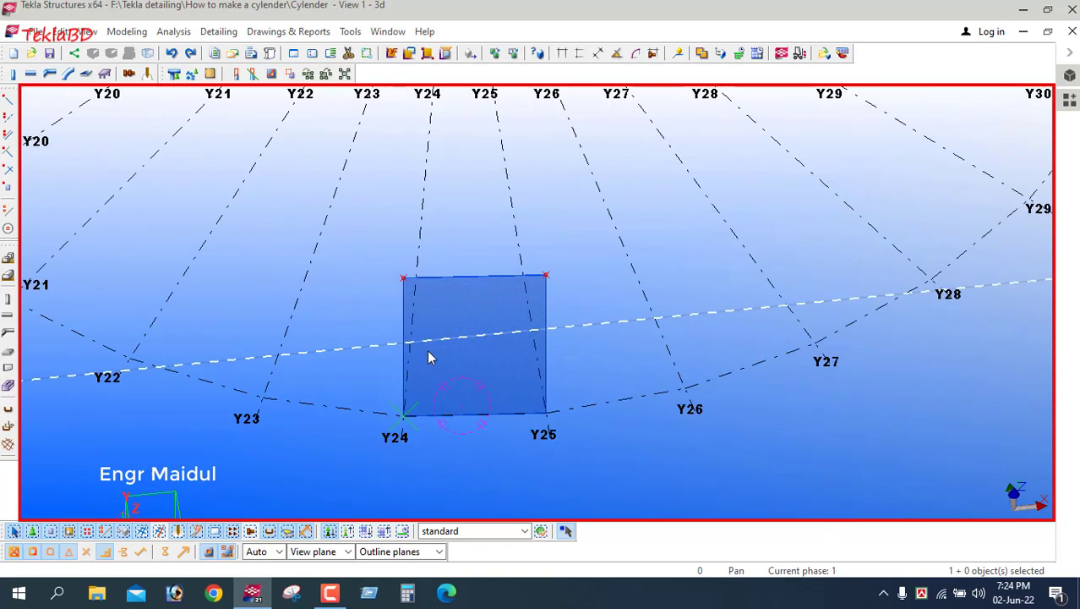
left_click(470, 253)
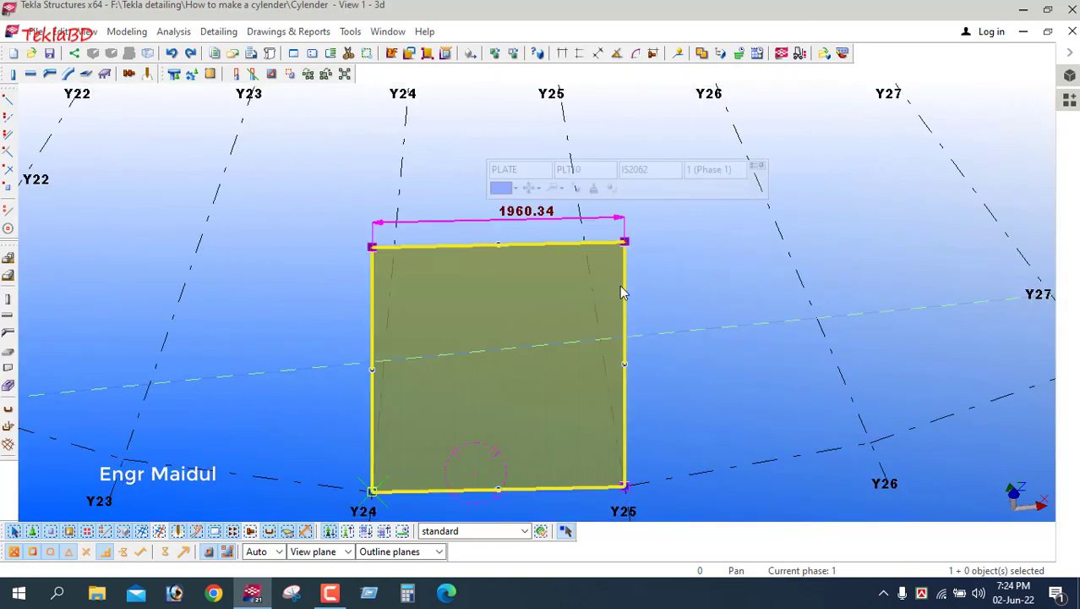
right_click(694, 245)
mouse_move(778, 262)
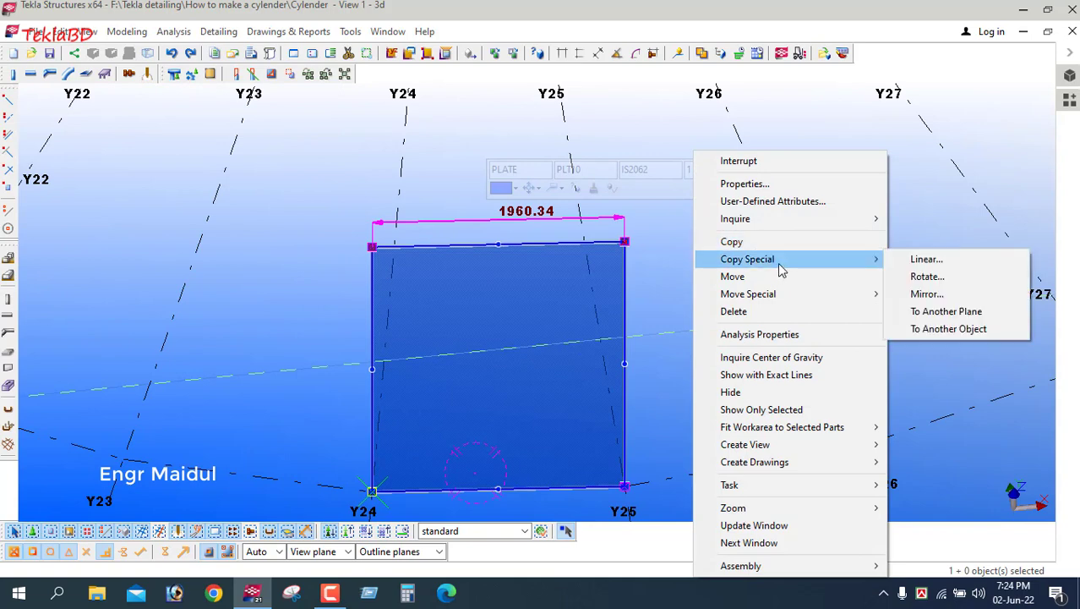
left_click(929, 277)
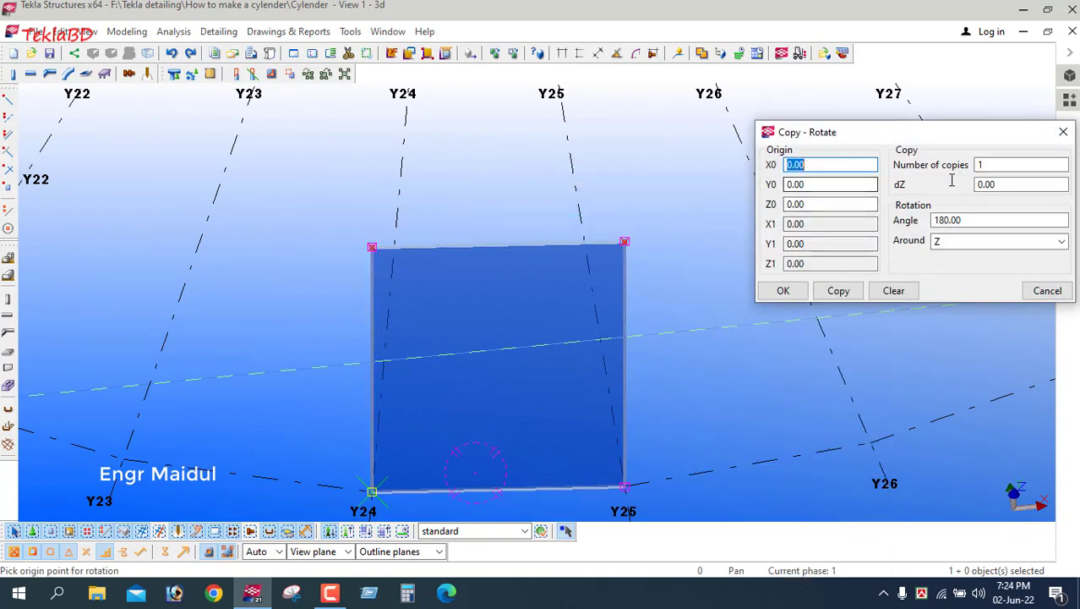
double_click(981, 164)
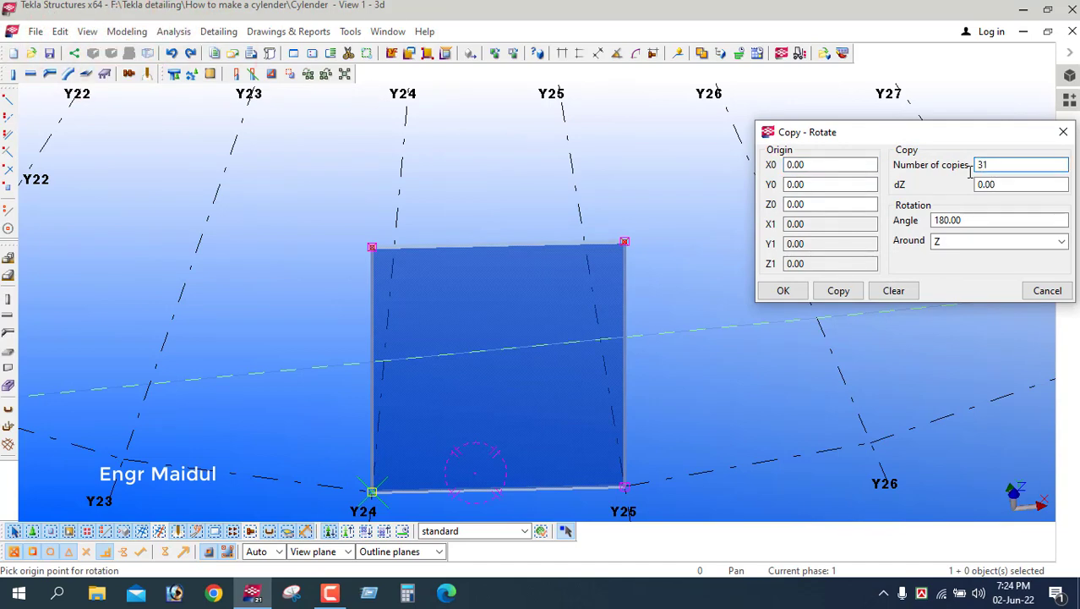
double_click(938, 220)
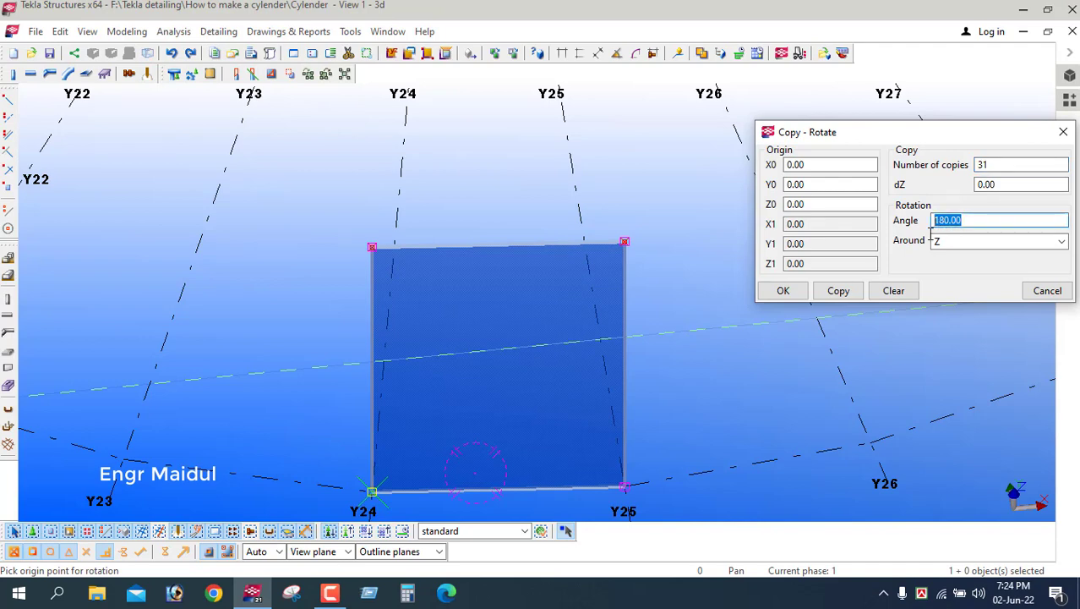
type("11.25")
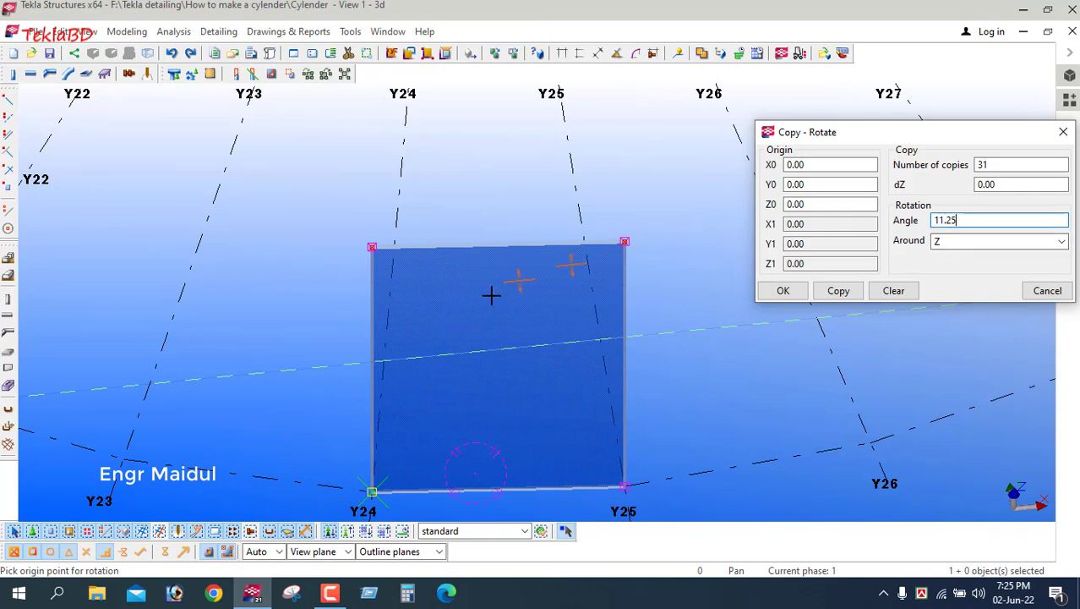
- Use the radial grid's centre as the rotation origin, create the plate copies and expand the work area to include them
scroll(461, 341, "down", 5)
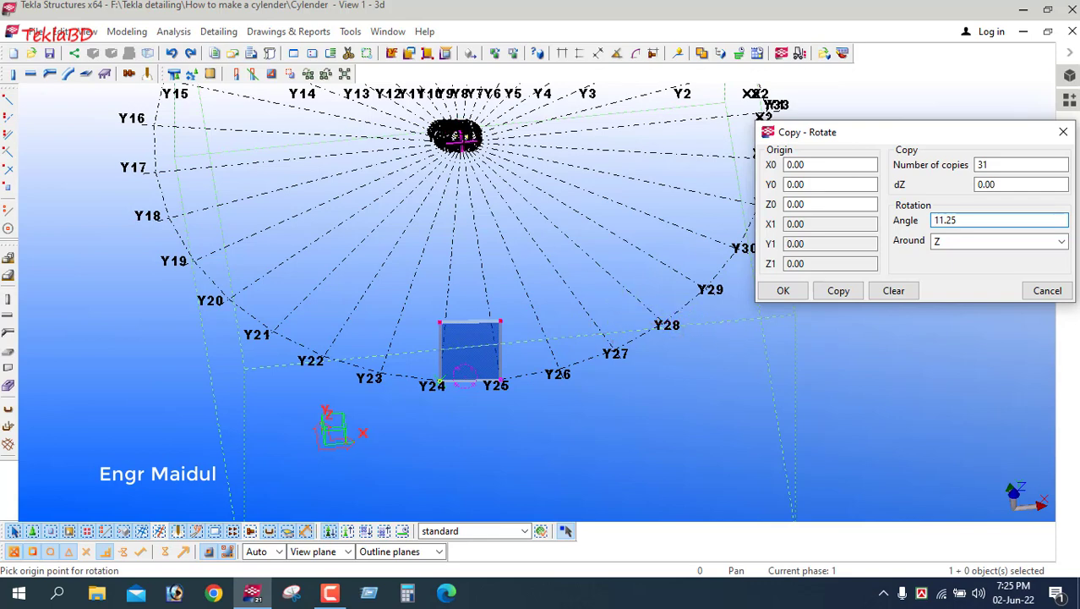
scroll(466, 131, "up", 7)
scroll(446, 195, "down", 2)
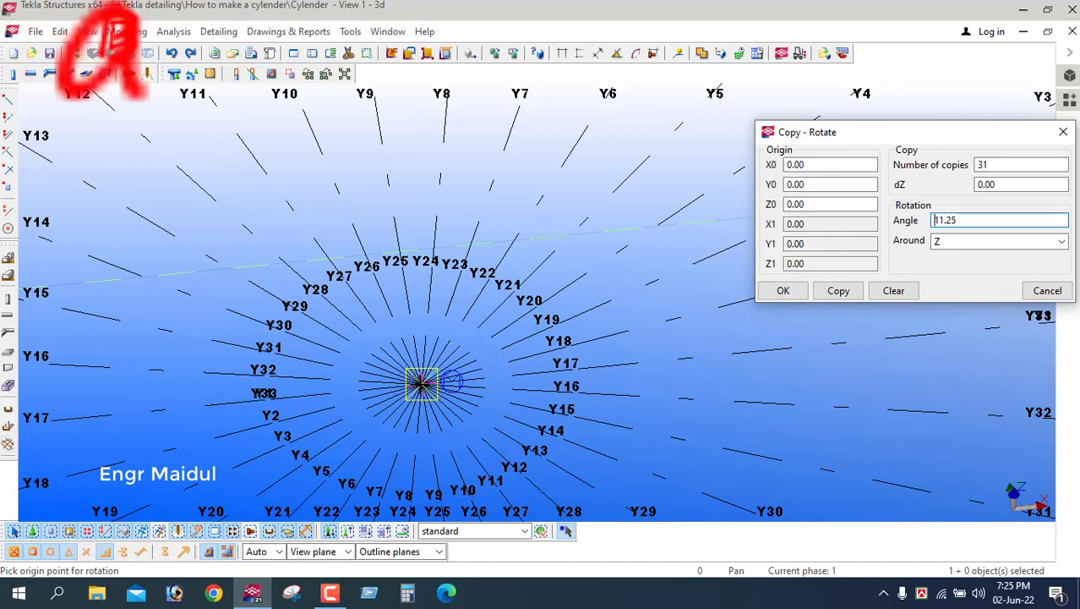
left_click(421, 384)
scroll(461, 304, "down", 6)
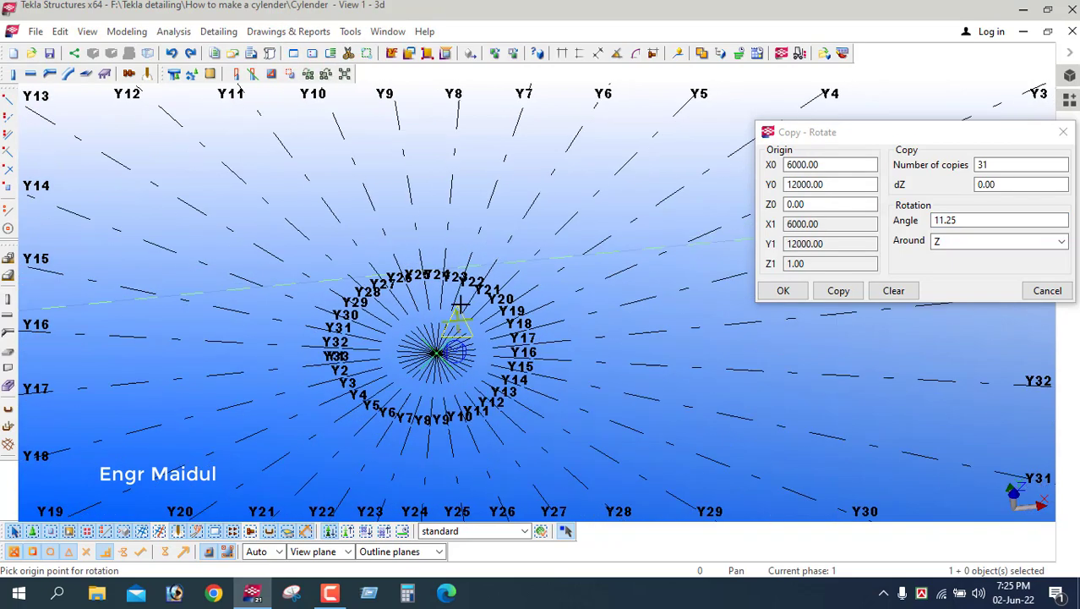
scroll(461, 315, "down", 4)
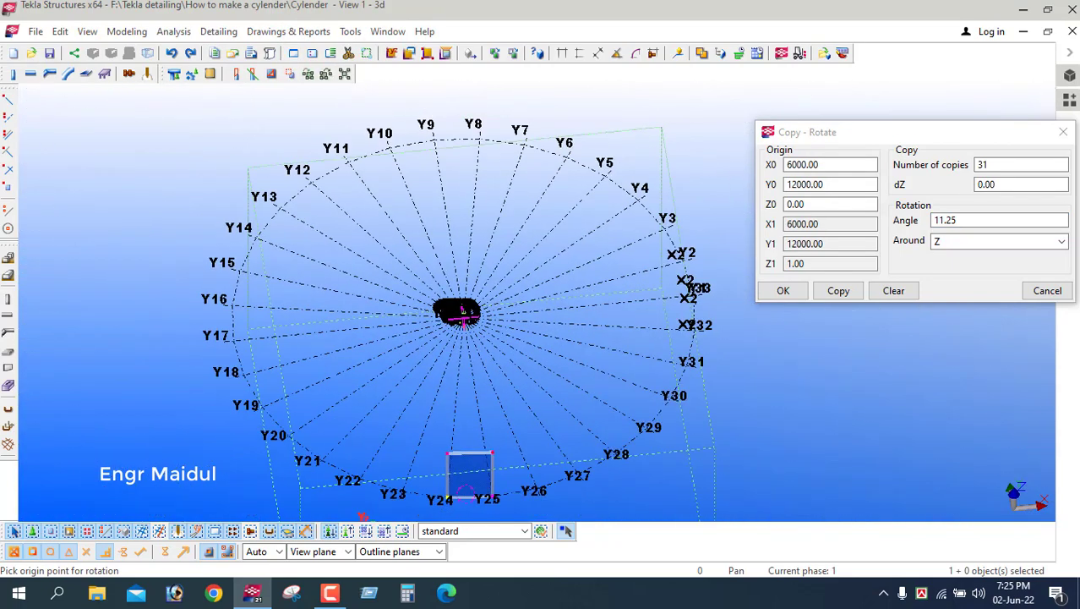
left_click(835, 292)
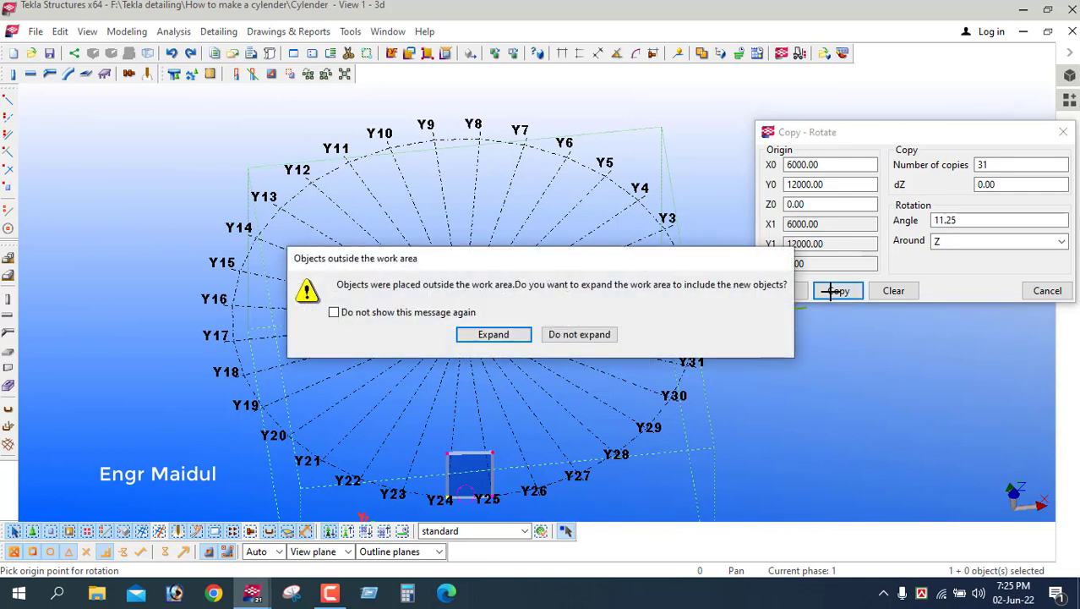
left_click(488, 335)
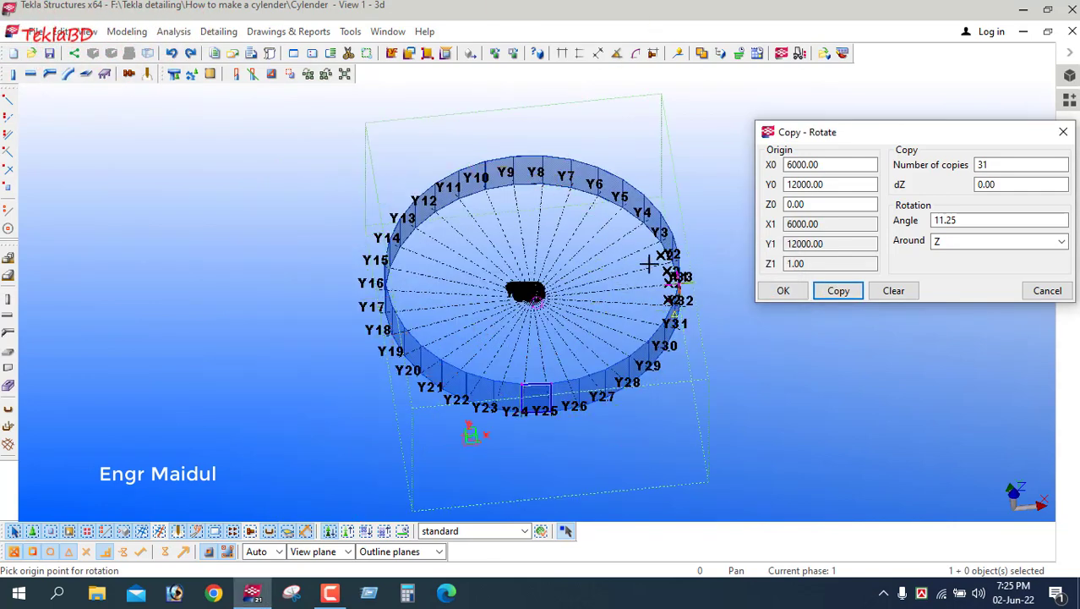
left_click(786, 292)
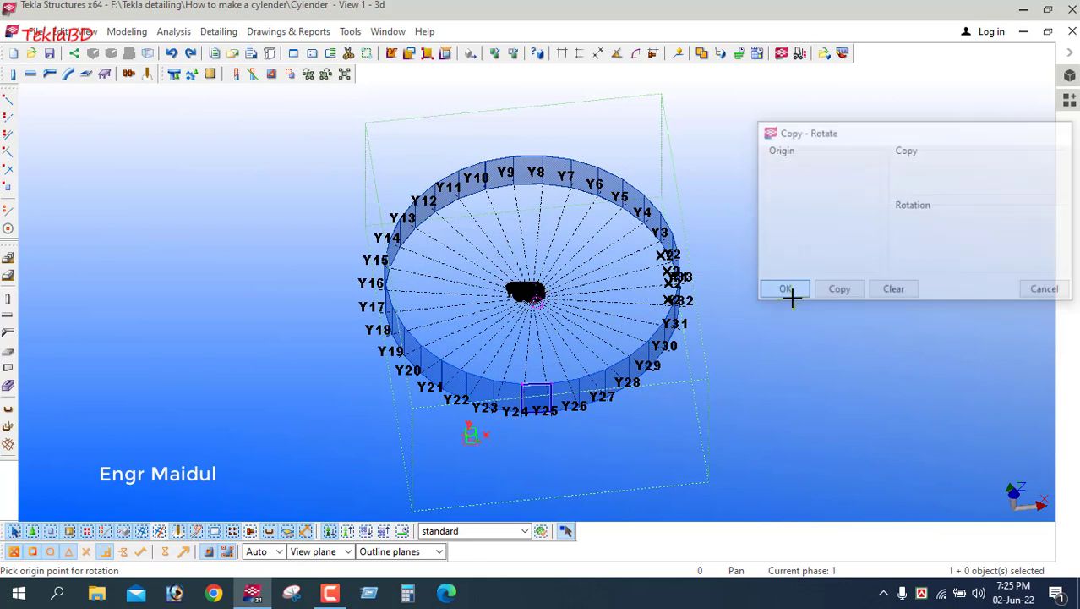
right_click(734, 219)
left_click(744, 229)
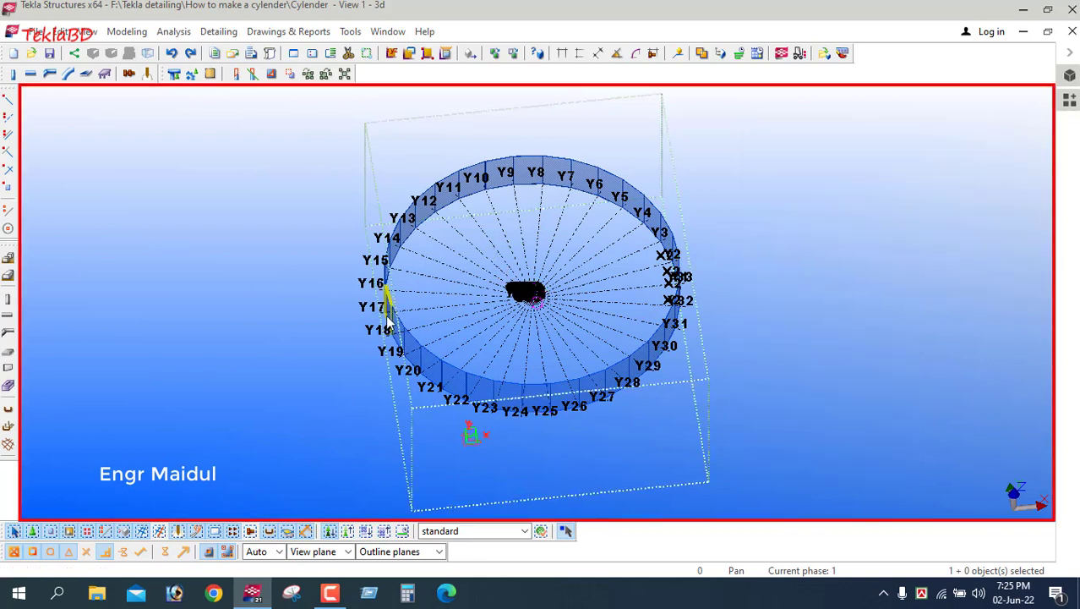
- Copy all plates of the ring linearly with 5 copies at dZ 3000, expanding the work area to include them
scroll(389, 309, "down", 1)
middle_click_drag(595, 351, 585, 204, "ctrl")
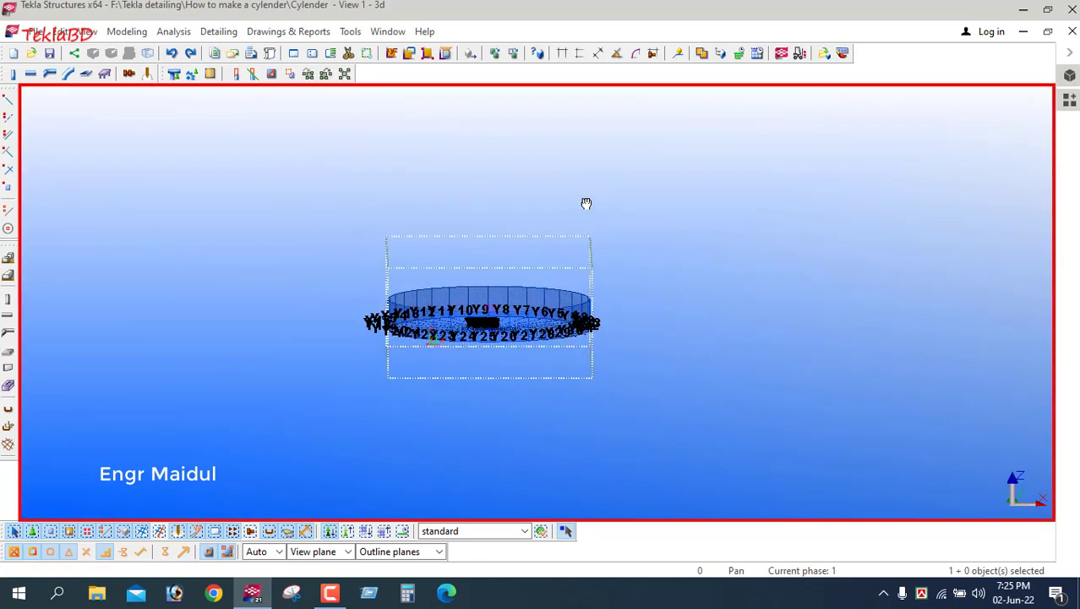
middle_click_drag(591, 241, 601, 219, "ctrl")
scroll(521, 315, "up", 4)
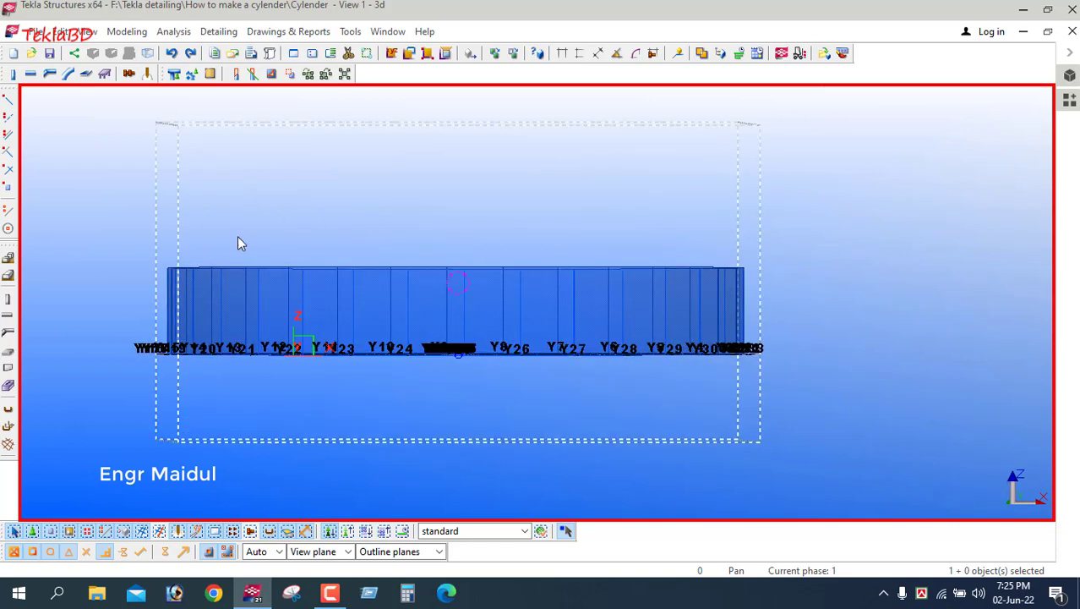
left_click_drag(108, 194, 870, 332)
left_click_drag(803, 300, 63, 184)
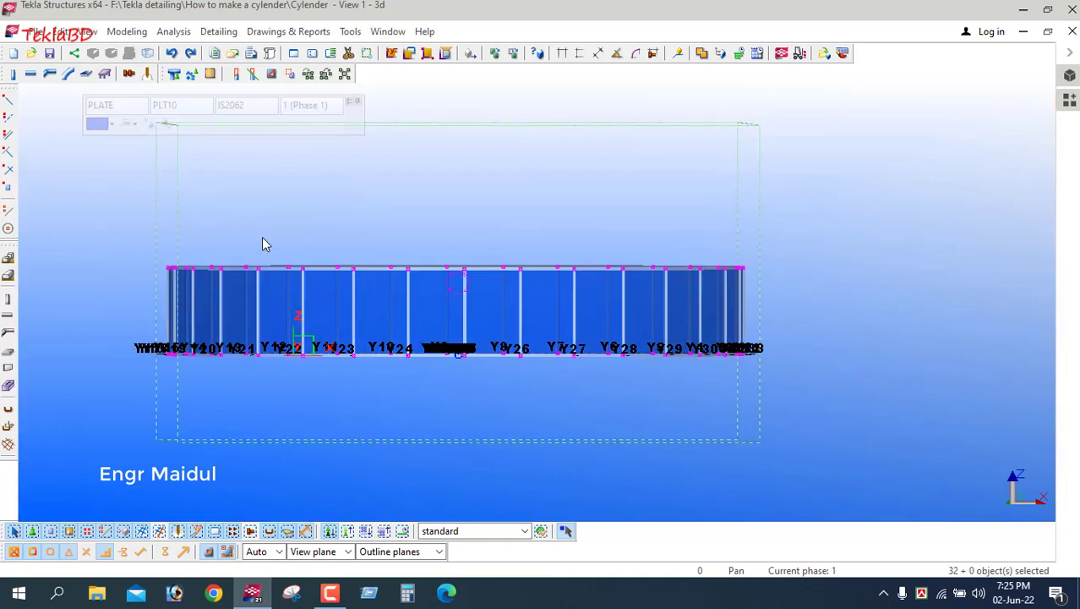
scroll(457, 275, "down", 2)
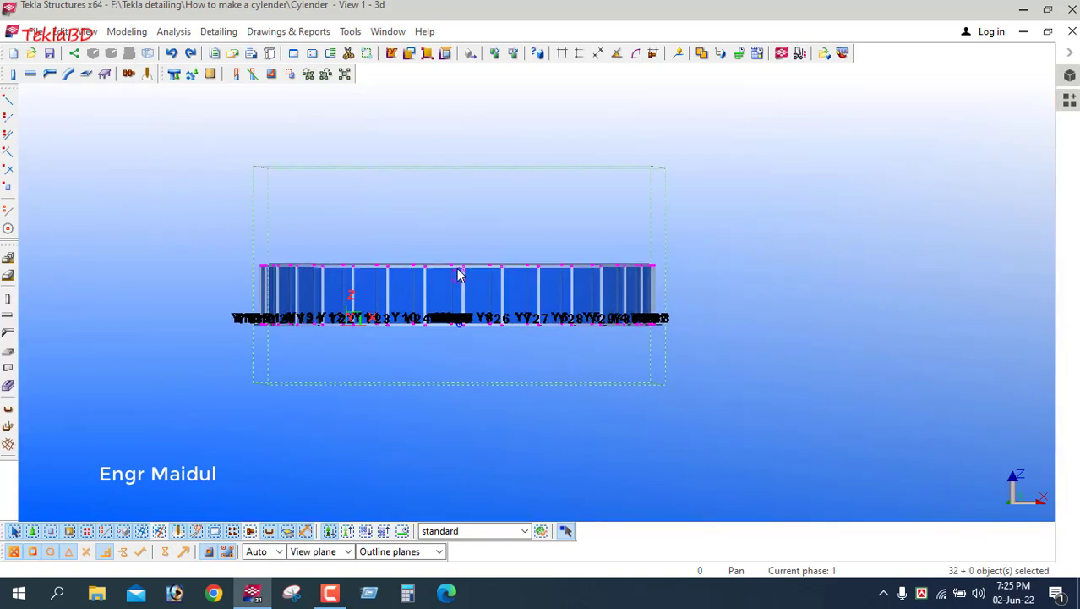
key("ctrl+p")
scroll(328, 349, "down", 3)
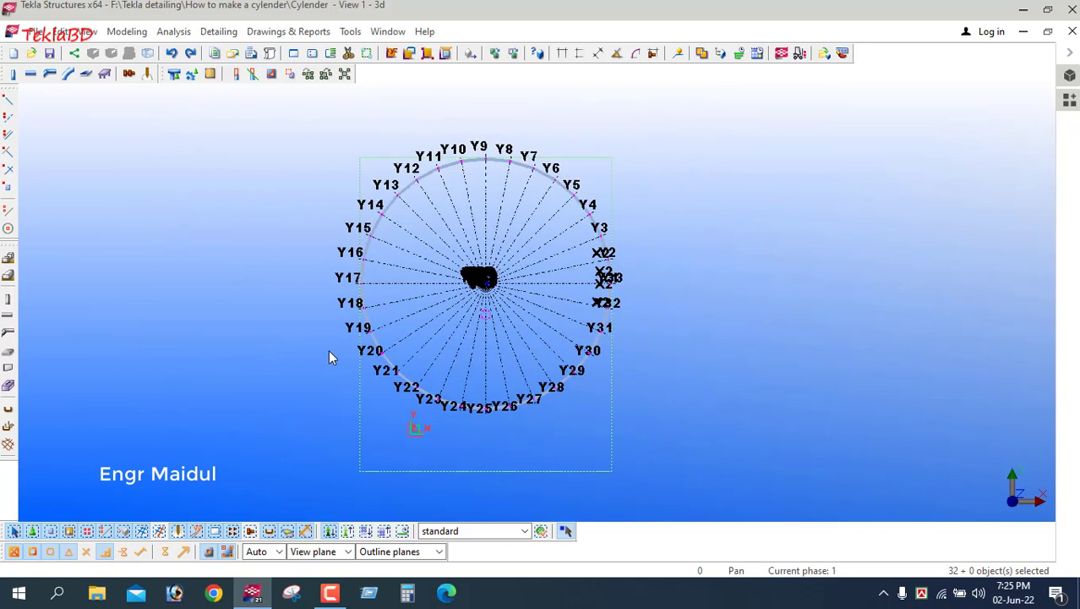
scroll(616, 240, "up", 1)
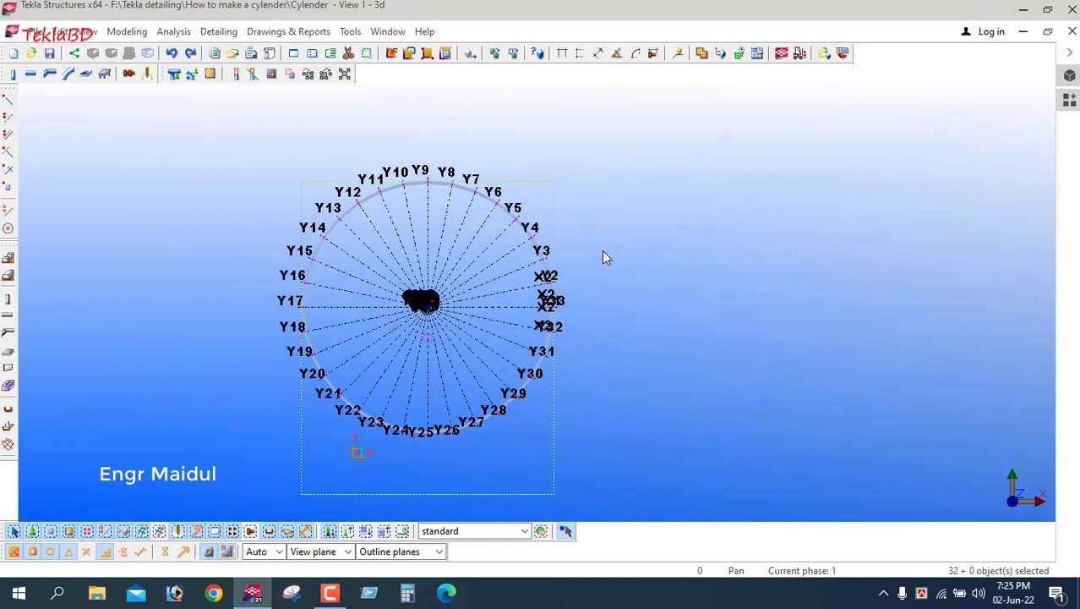
right_click(682, 234)
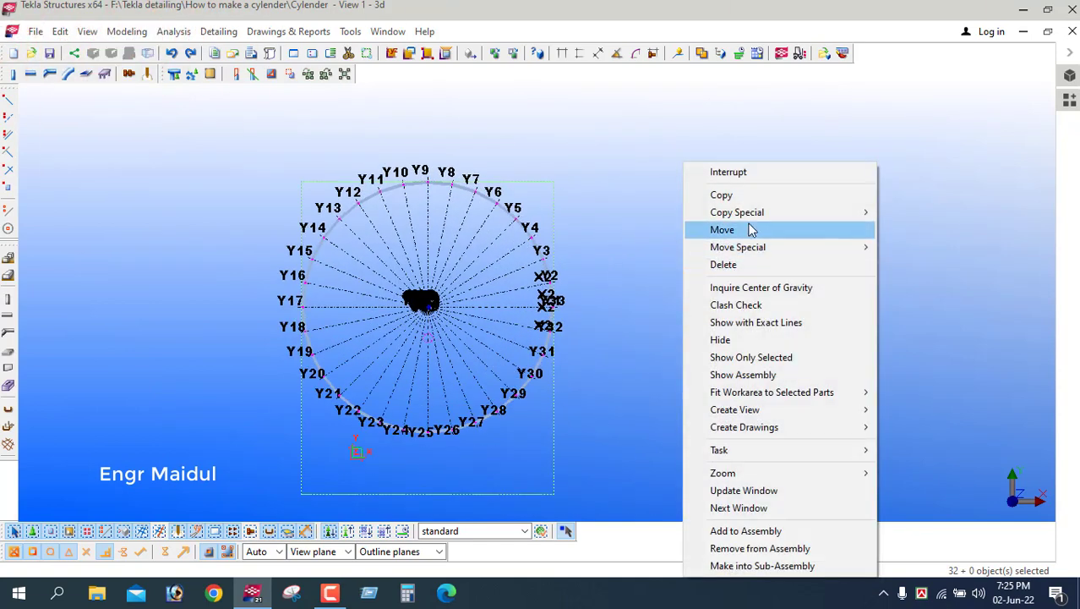
mouse_move(716, 218)
left_click(897, 217)
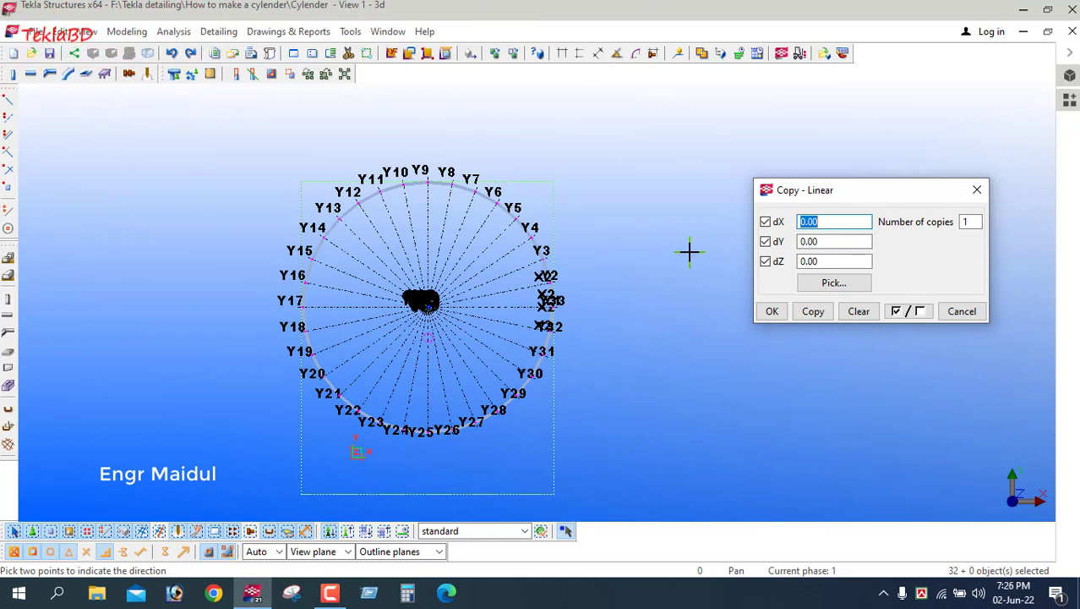
double_click(965, 223)
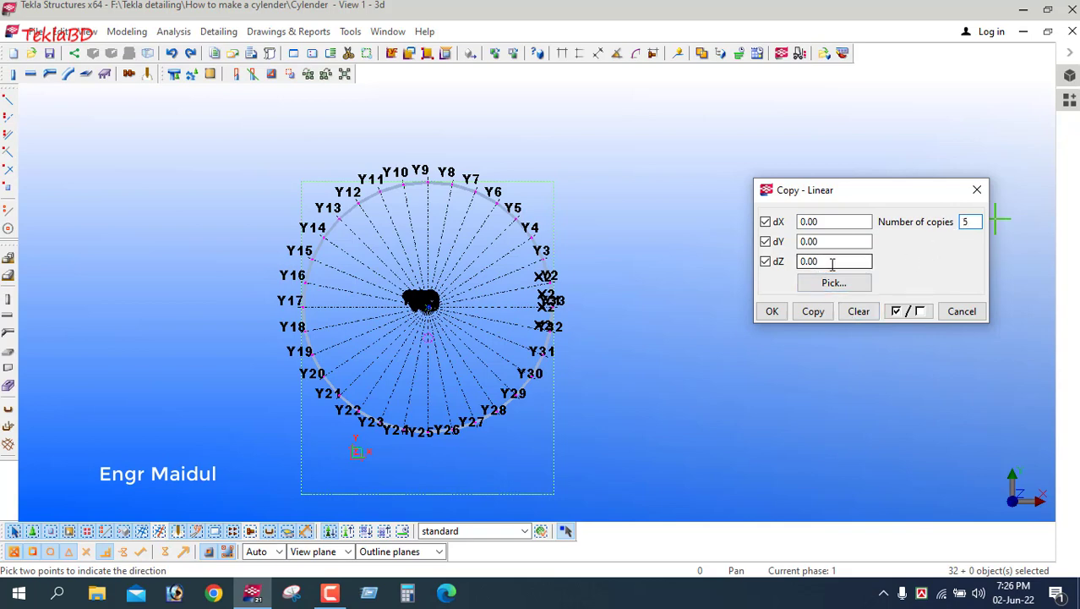
left_click_drag(822, 261, 799, 272)
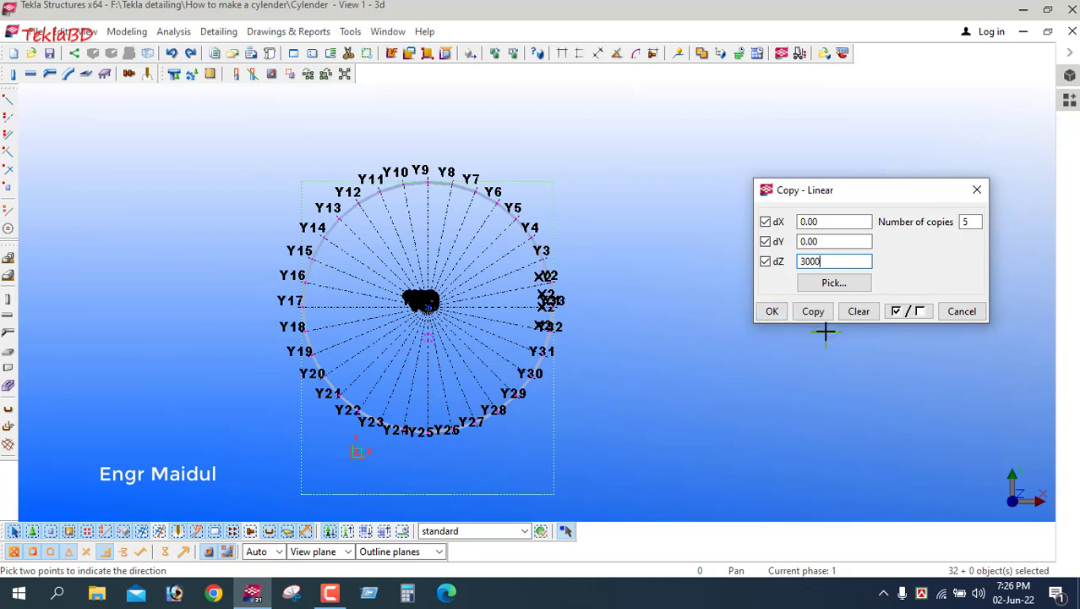
left_click(816, 312)
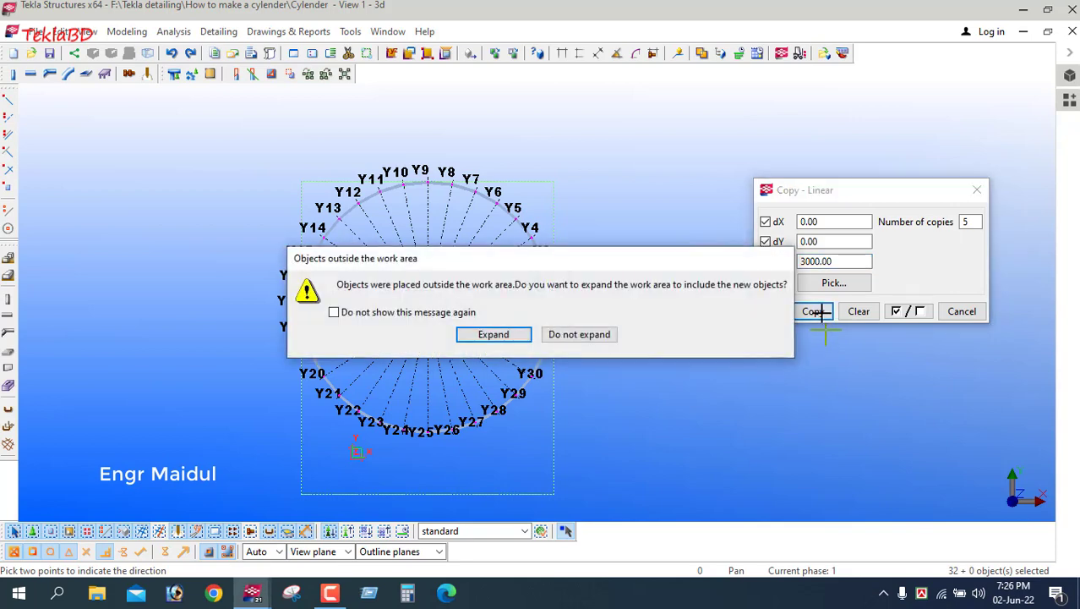
left_click(542, 336)
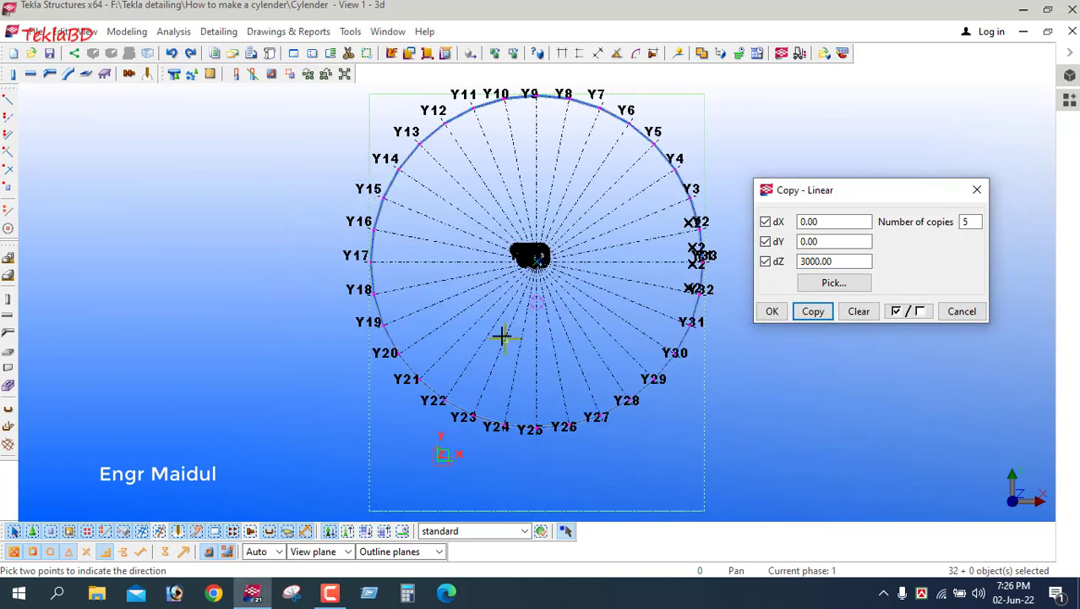
scroll(367, 275, "down", 4)
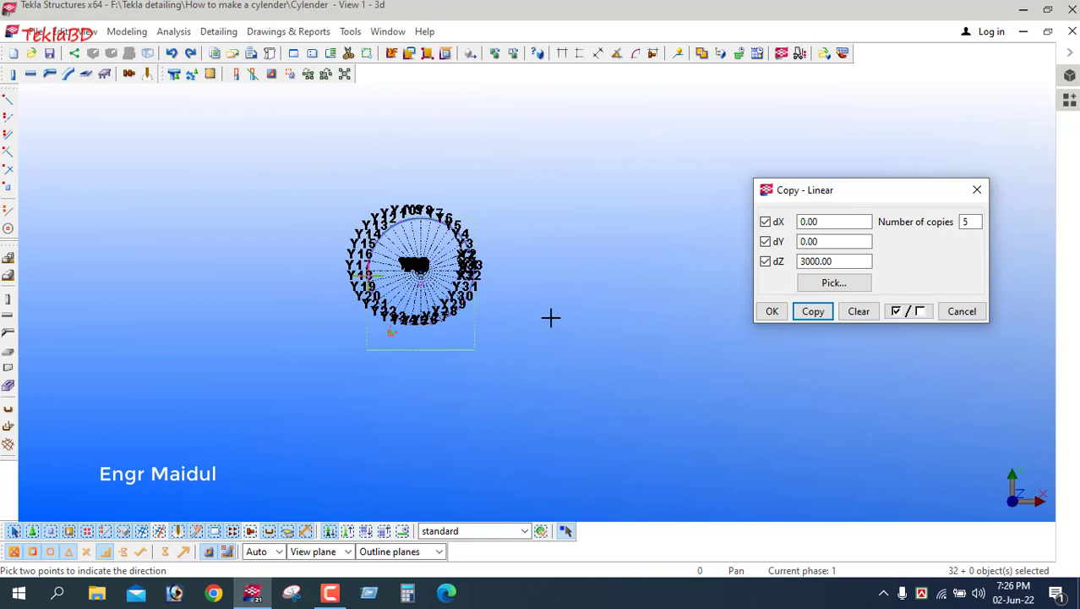
left_click(771, 311)
right_click(605, 261)
left_click(624, 271)
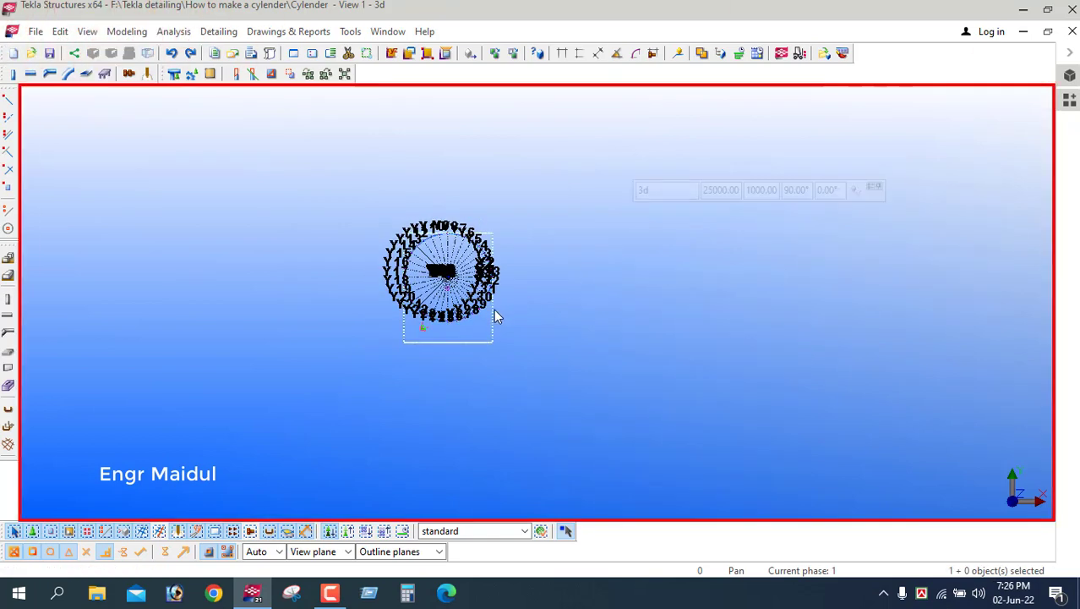
- Examine the stacked plate rings of the cylinder from the side, briefly selecting the whole model
middle_click_drag(532, 346, 564, 213, "ctrl")
middle_click_drag(540, 292, 552, 271, "ctrl")
scroll(428, 349, "up", 3)
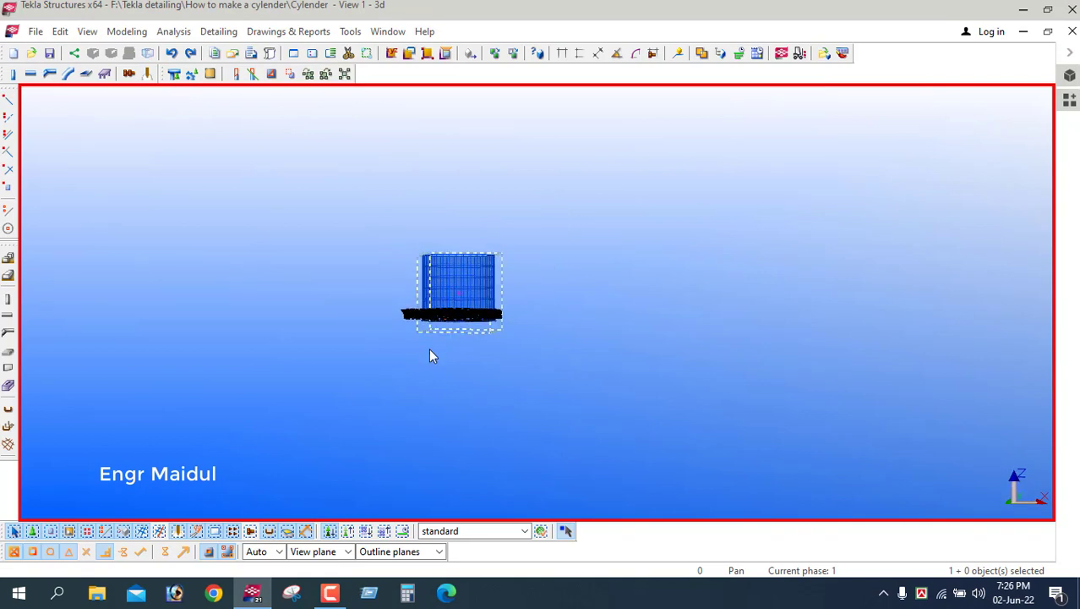
scroll(493, 211, "up", 3)
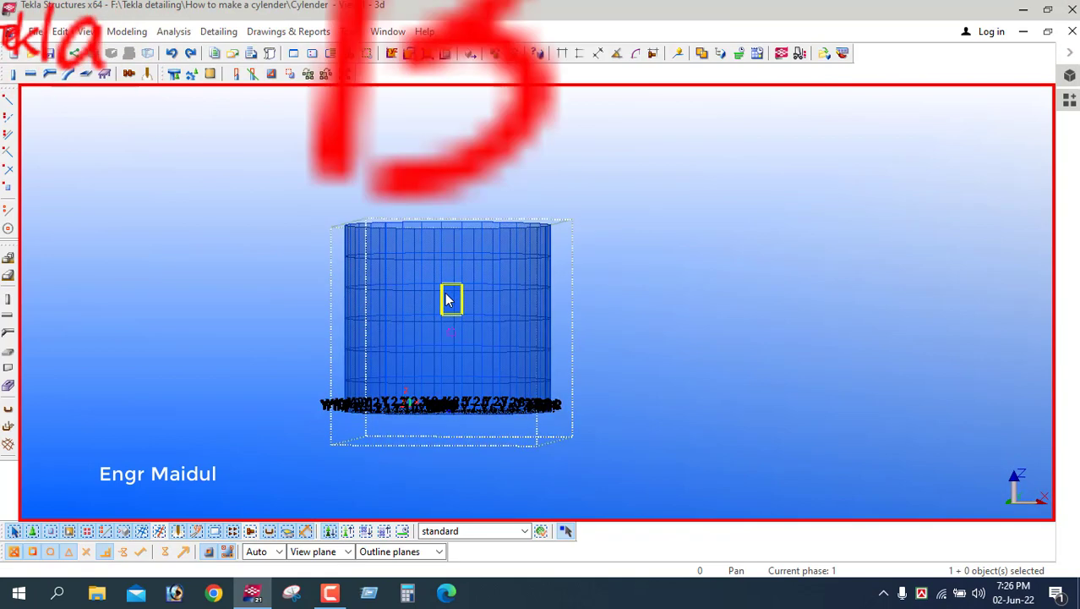
scroll(448, 300, "down", 1)
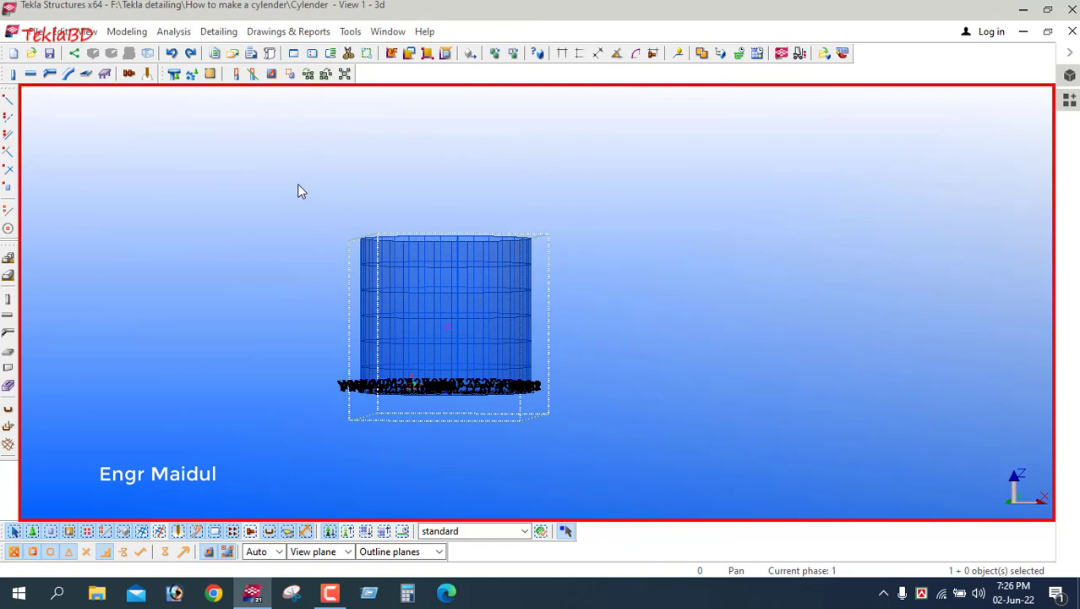
left_click_drag(297, 183, 584, 417)
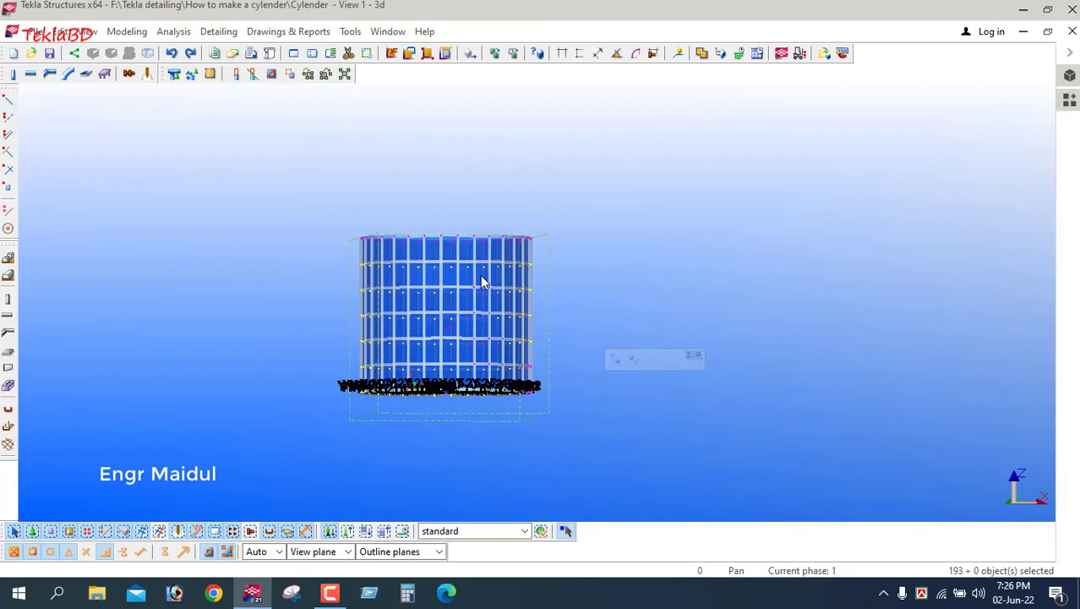
scroll(385, 323, "down", 1)
scroll(387, 323, "down", 2)
left_click(561, 244)
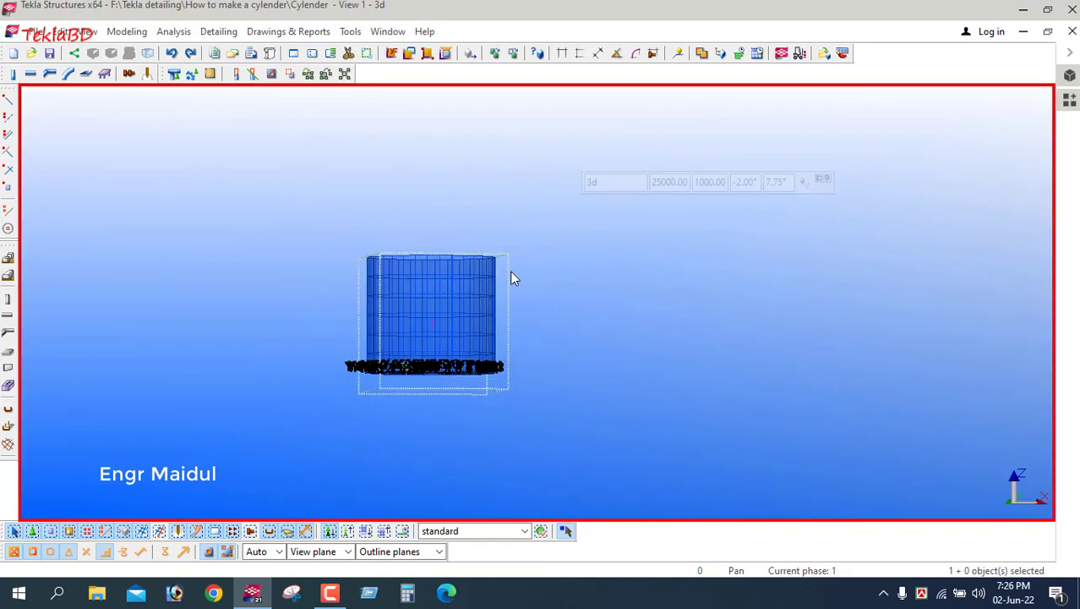
- Select all plates of the cylinder's top ring and switch the 3D view to plan
scroll(492, 271, "up", 1)
scroll(507, 267, "up", 2)
left_click_drag(511, 264, 255, 186)
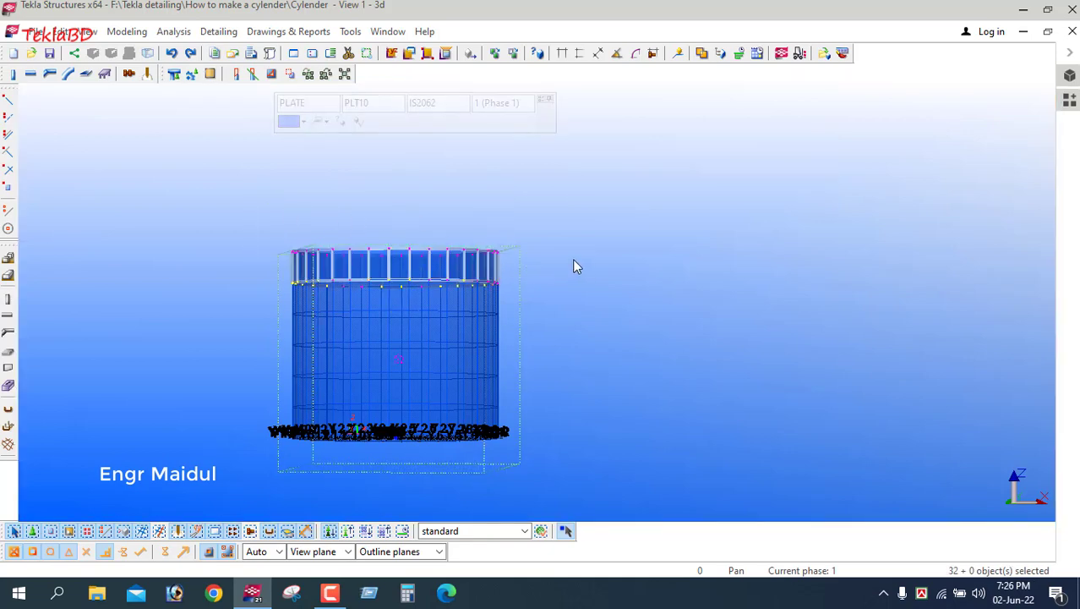
key("ctrl+p")
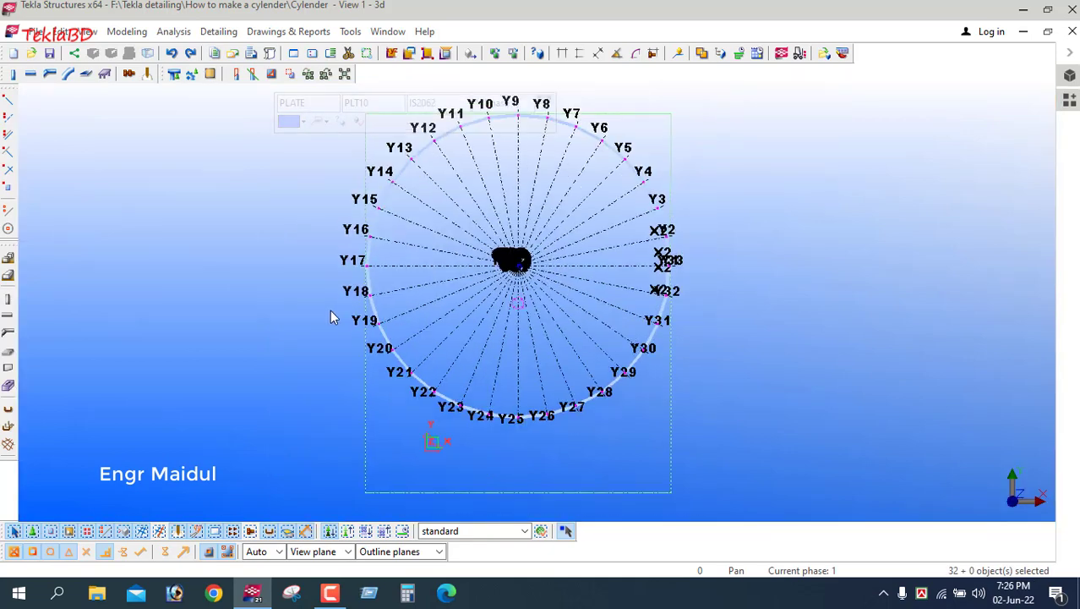
- Copy the selected top ring linearly with 5 copies at dZ 3000, using the radial grid's centre as start point and expanding the work area
right_click(715, 216)
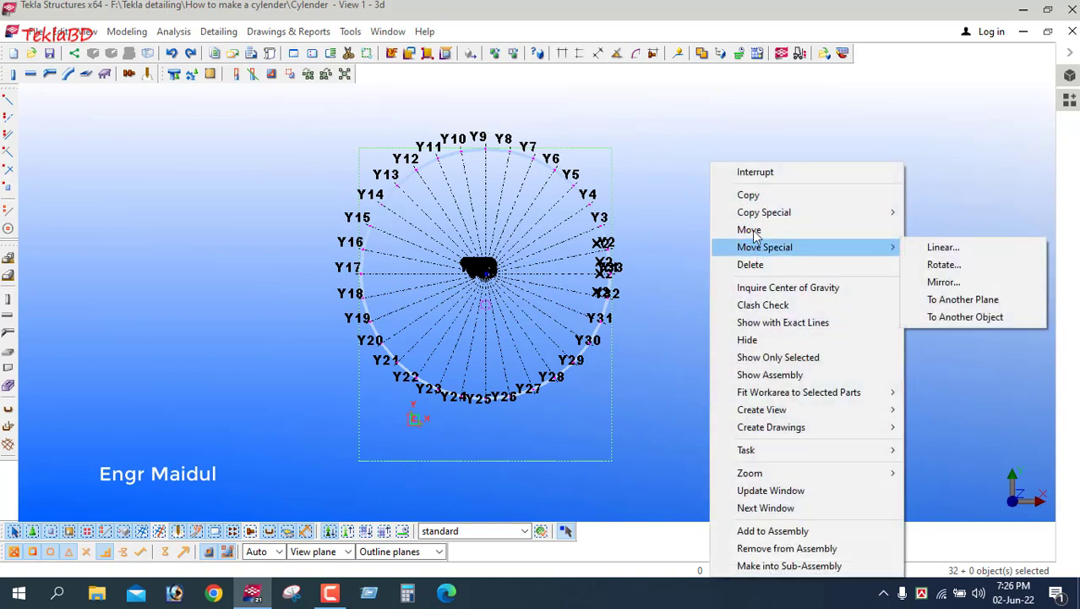
mouse_move(755, 218)
left_click(931, 215)
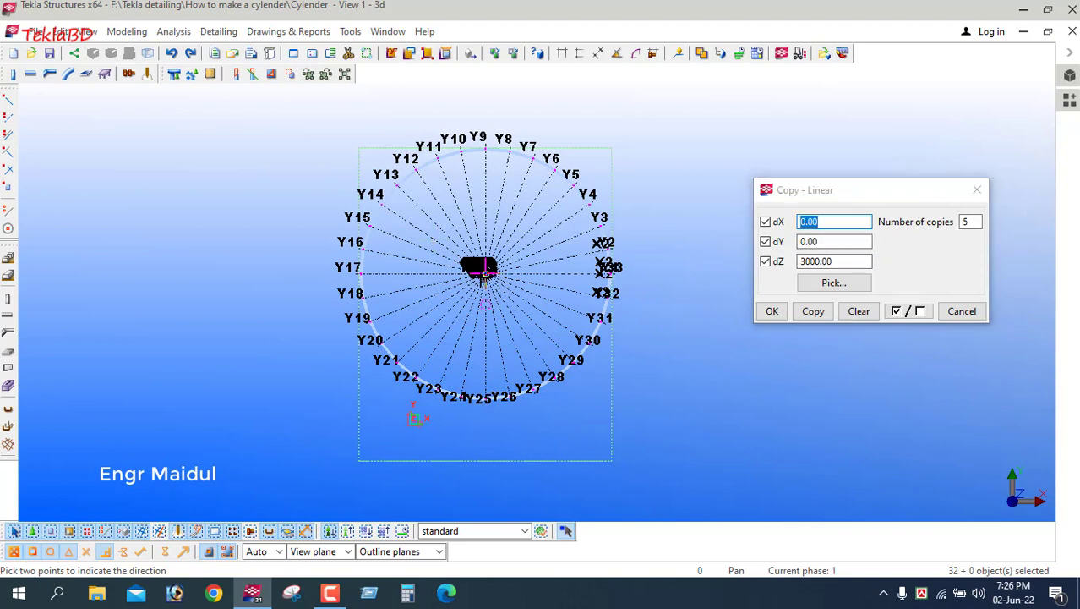
scroll(478, 275, "up", 5)
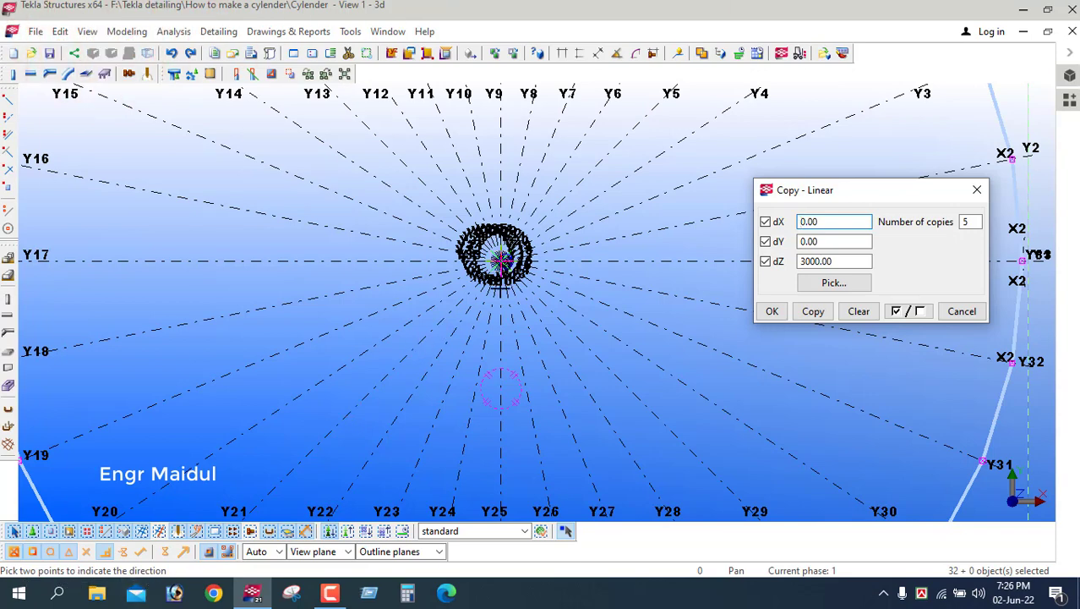
scroll(511, 270, "up", 4)
left_click(469, 235)
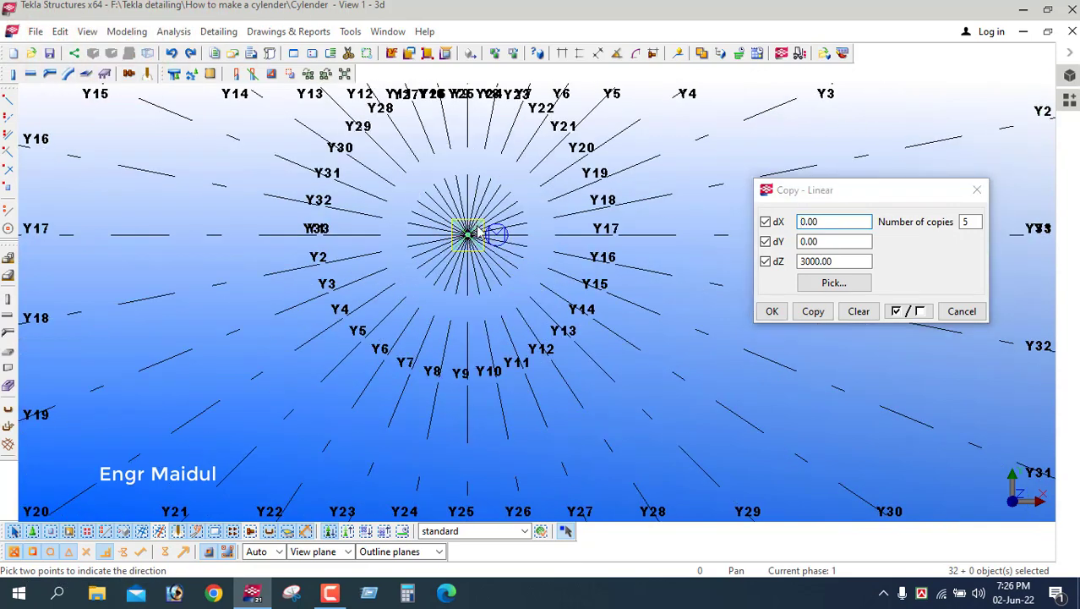
left_click(812, 312)
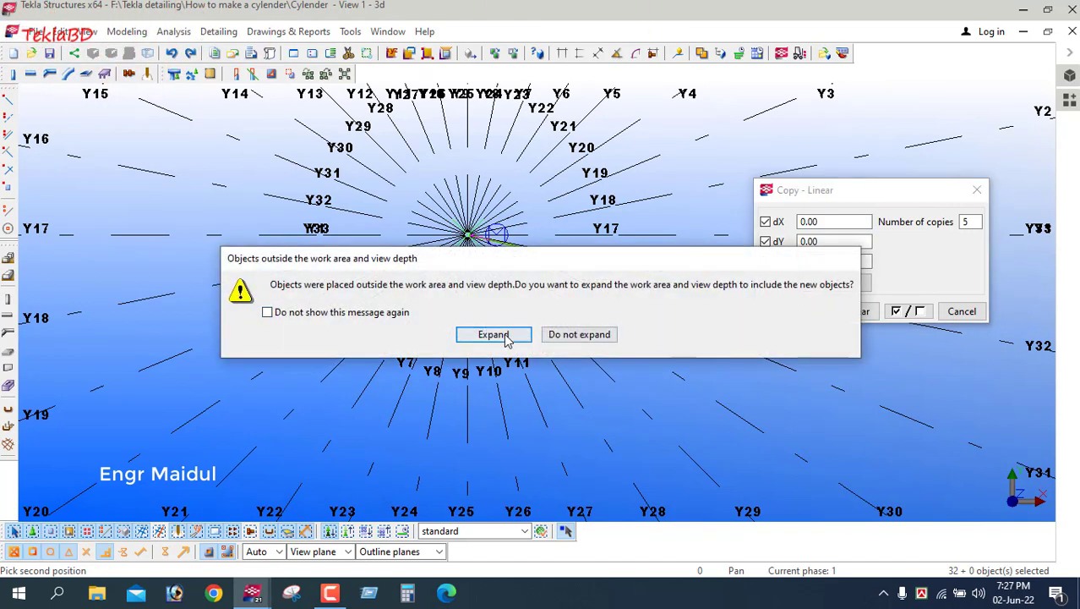
left_click(505, 336)
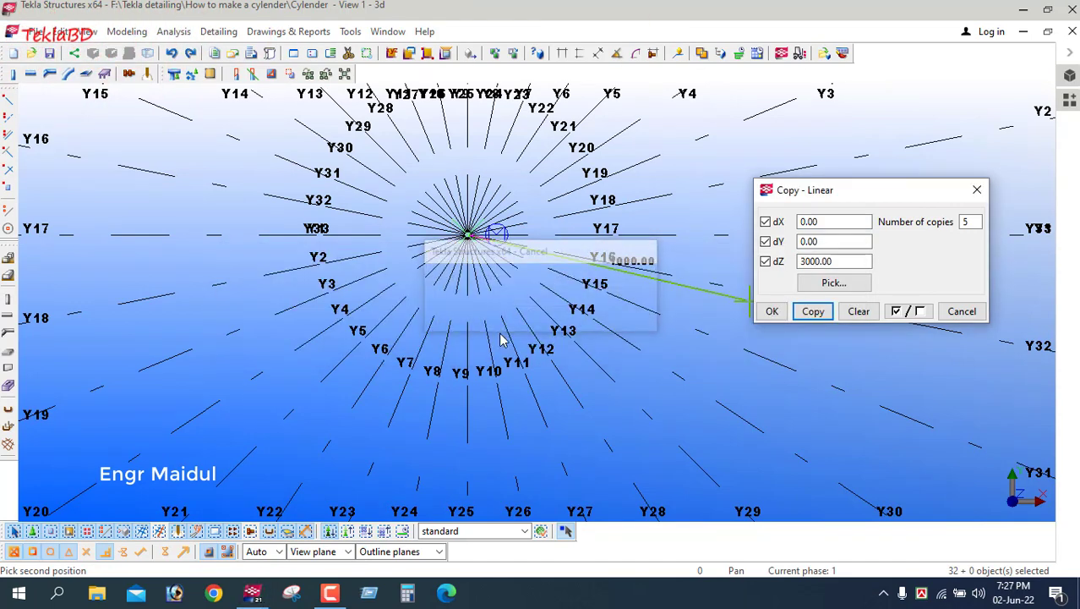
left_click(772, 312)
right_click(724, 210)
left_click(760, 213)
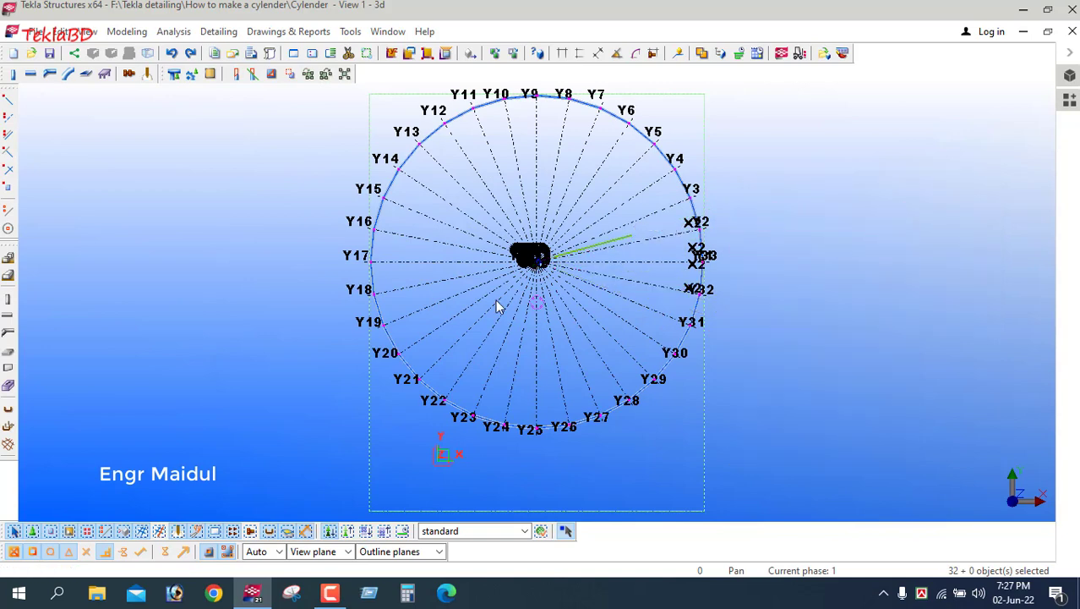
- End the copy command and display the cylinder's plates as fully rendered solid parts in a 3D side view
scroll(478, 296, "down", 8)
scroll(552, 328, "down", 1)
middle_click_drag(561, 248, 547, 167, "ctrl")
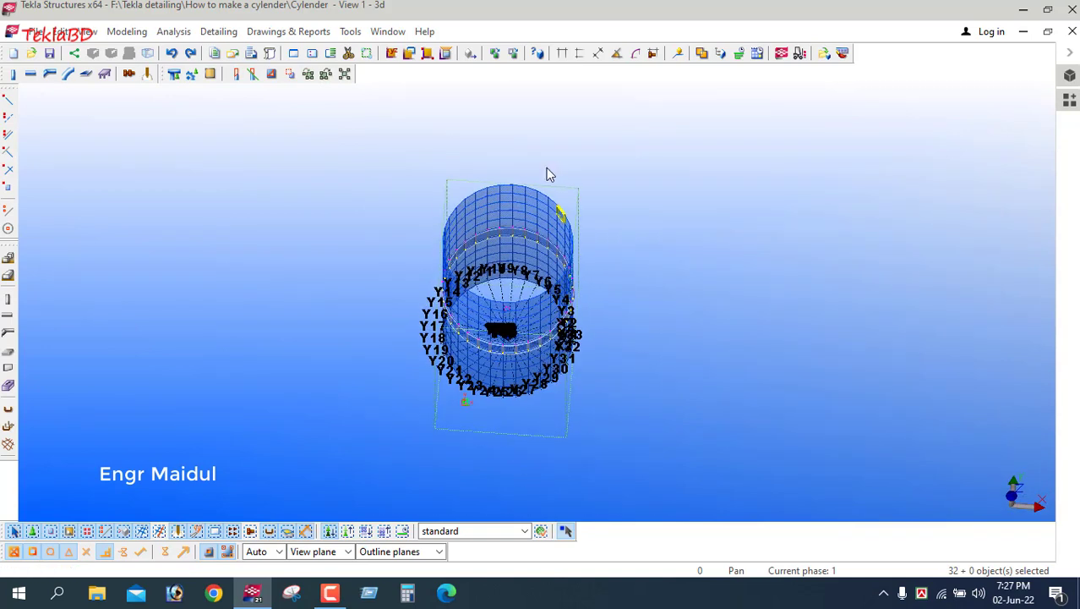
middle_click_drag(555, 353, 559, 156, "ctrl")
middle_click_drag(562, 262, 582, 253, "ctrl")
right_click(617, 227)
left_click(648, 229)
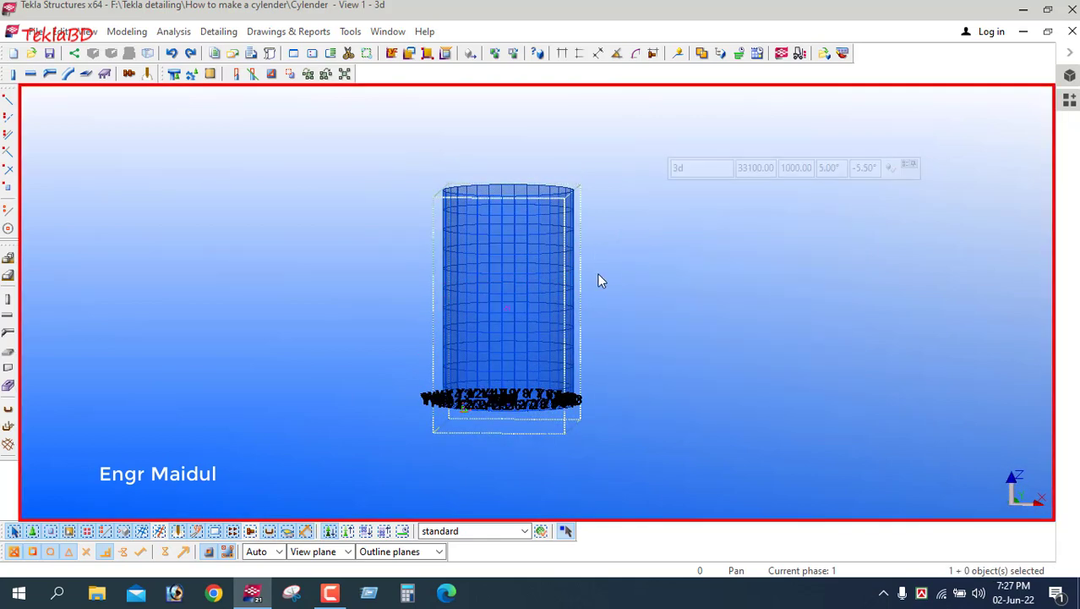
key("ctrl+4")
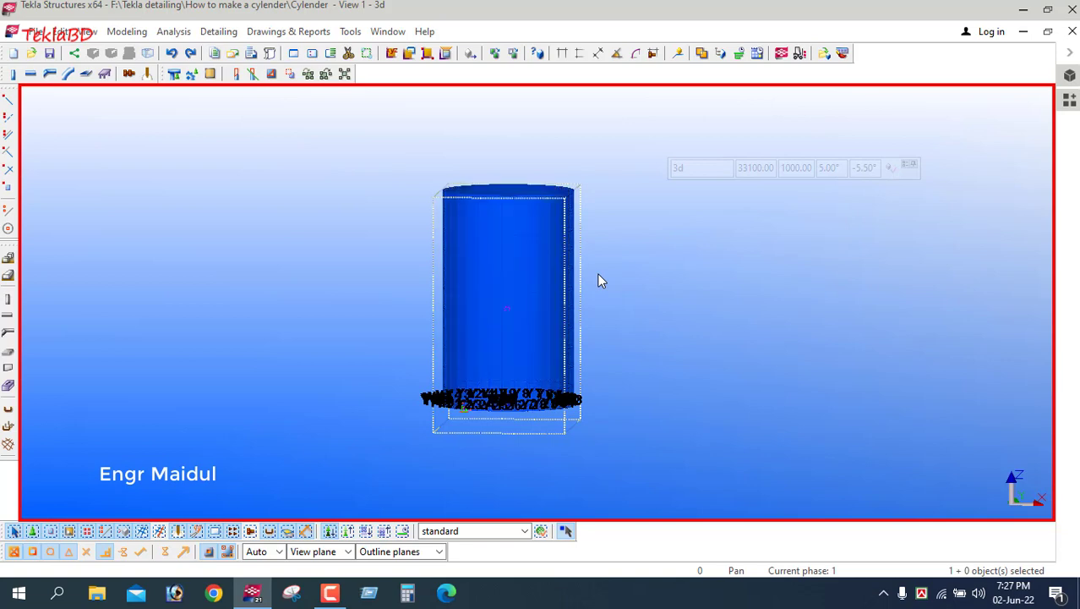
- Examine the rendered cylinder from the side and from above, including its open top and stacked plate rings
middle_click_drag(591, 261, 596, 395, "ctrl")
middle_click_drag(587, 330, 589, 400, "ctrl")
scroll(567, 316, "up", 3)
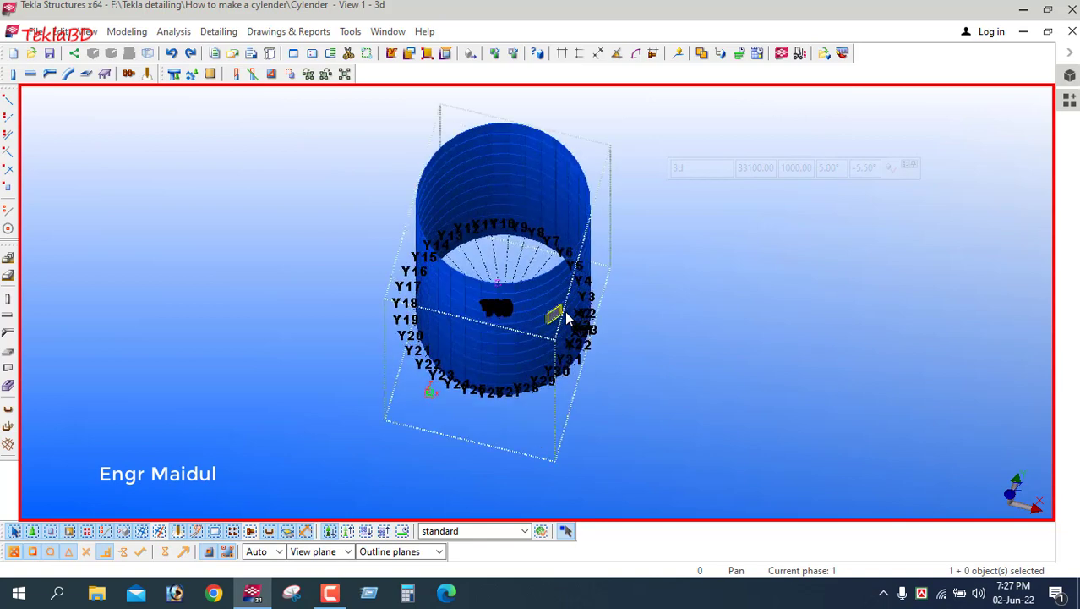
middle_click_drag(610, 337, 598, 221, "ctrl")
scroll(461, 407, "down", 5)
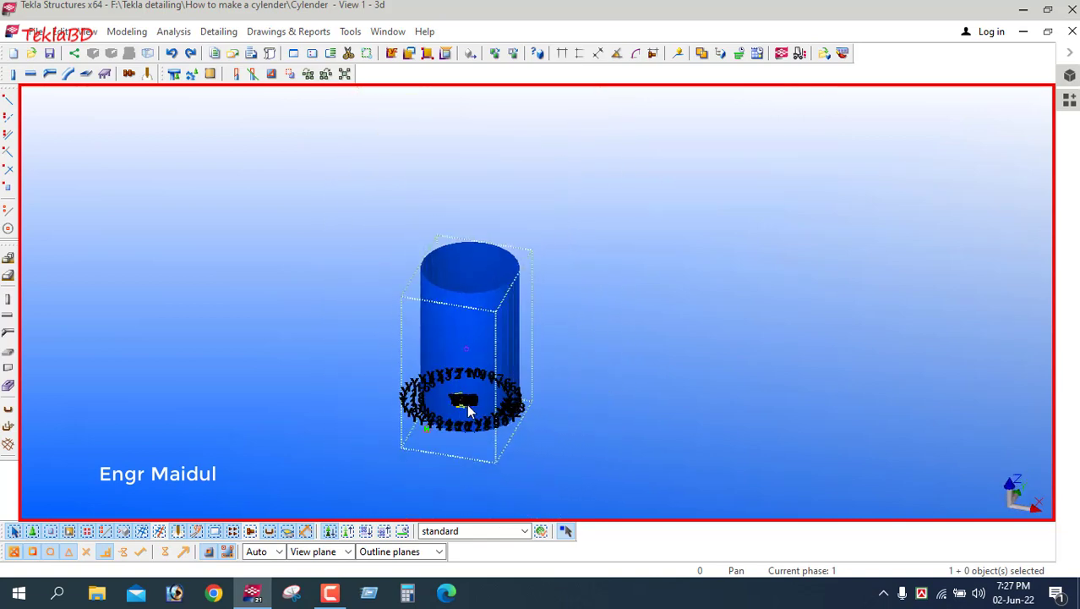
middle_click_drag(609, 395, 600, 306, "ctrl")
scroll(538, 365, "up", 4)
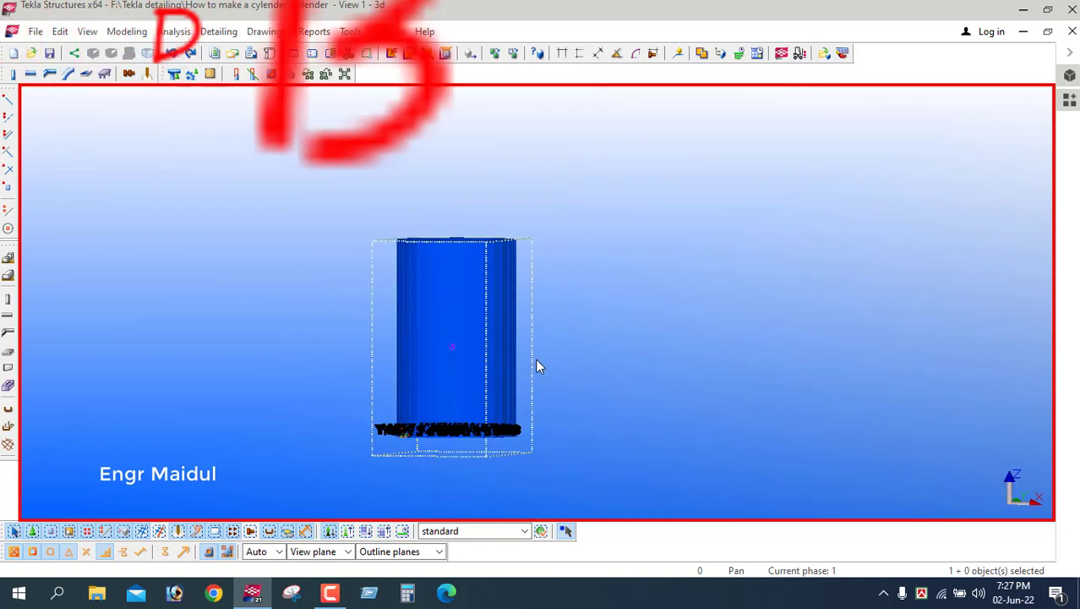
scroll(466, 357, "down", 3)
middle_click_drag(541, 285, 552, 429, "ctrl")
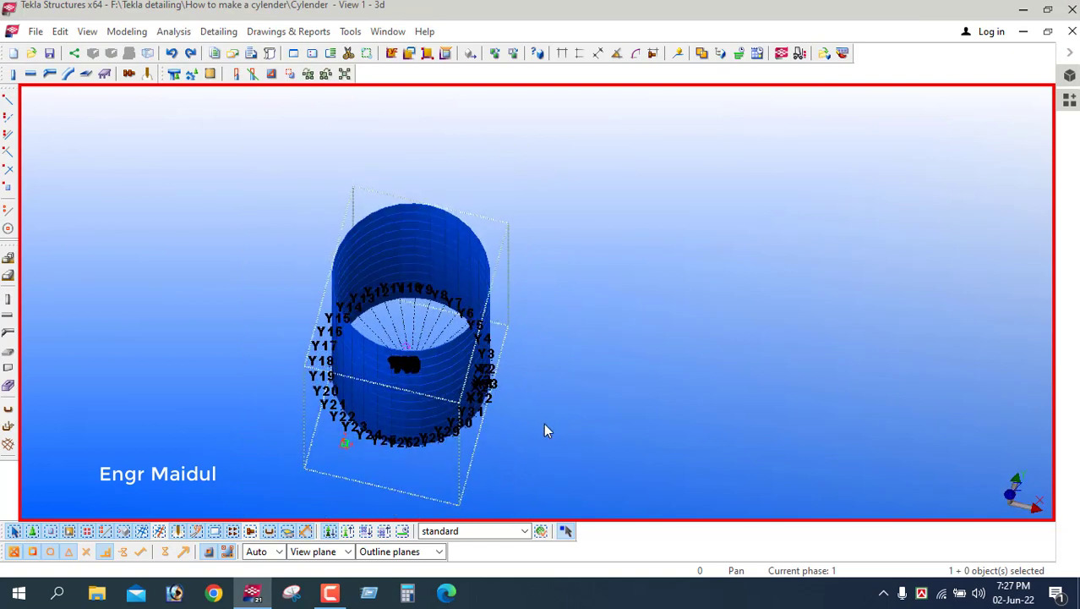
scroll(459, 400, "up", 3)
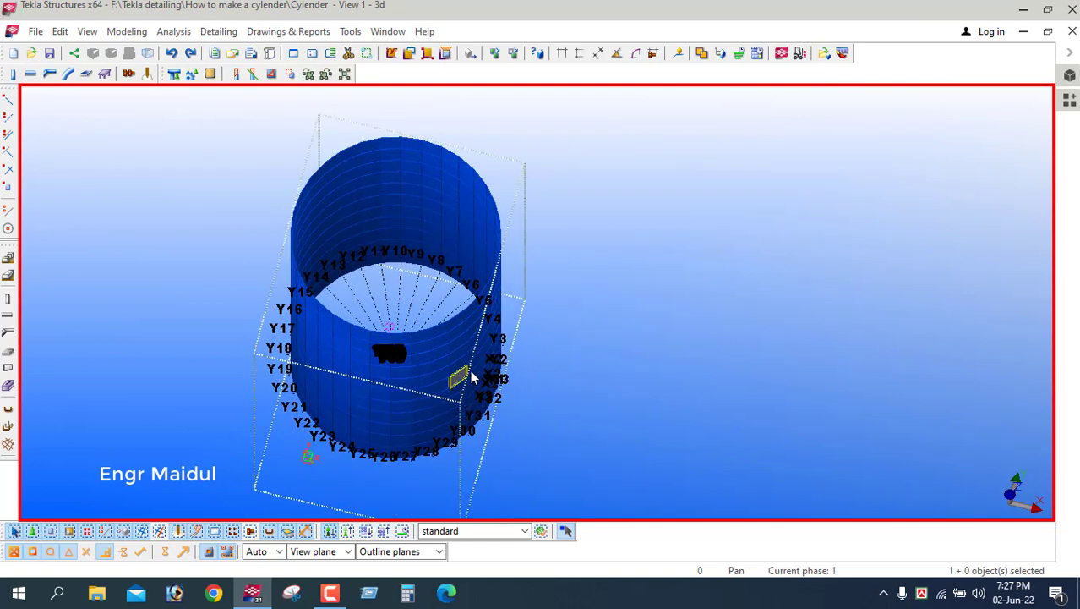
scroll(470, 371, "up", 1)
scroll(472, 377, "up", 1)
middle_click_drag(483, 332, 459, 357)
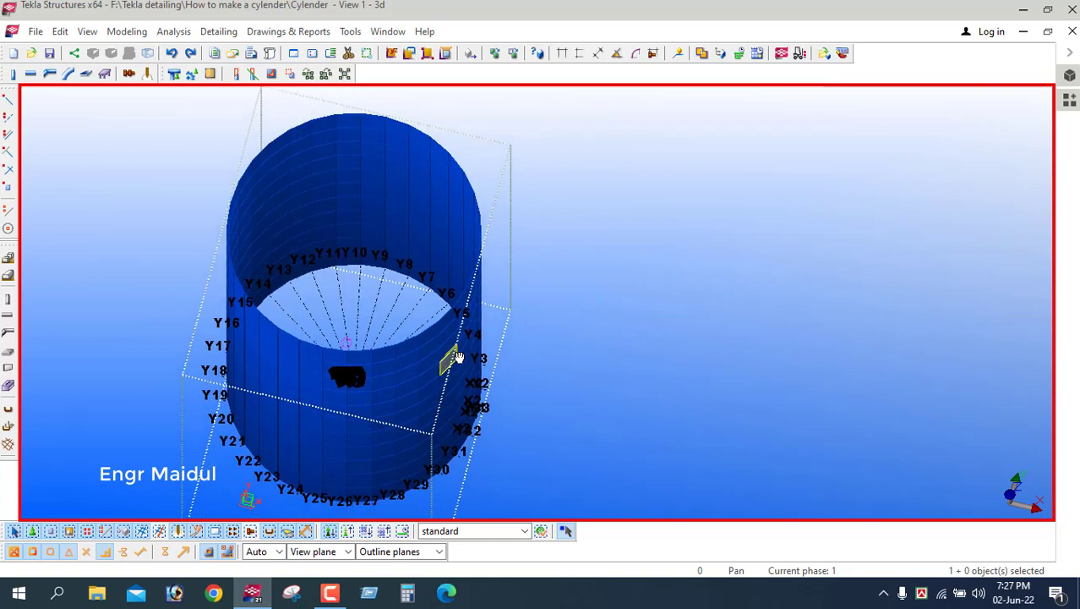